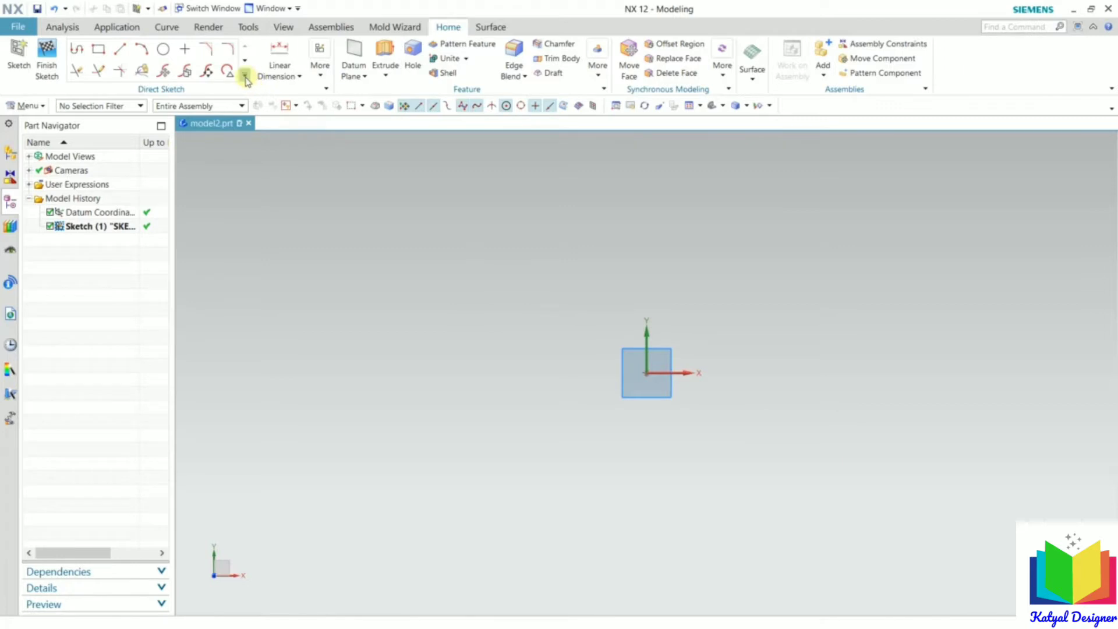
{"action": "left_click", "coordinate": [245, 74]}
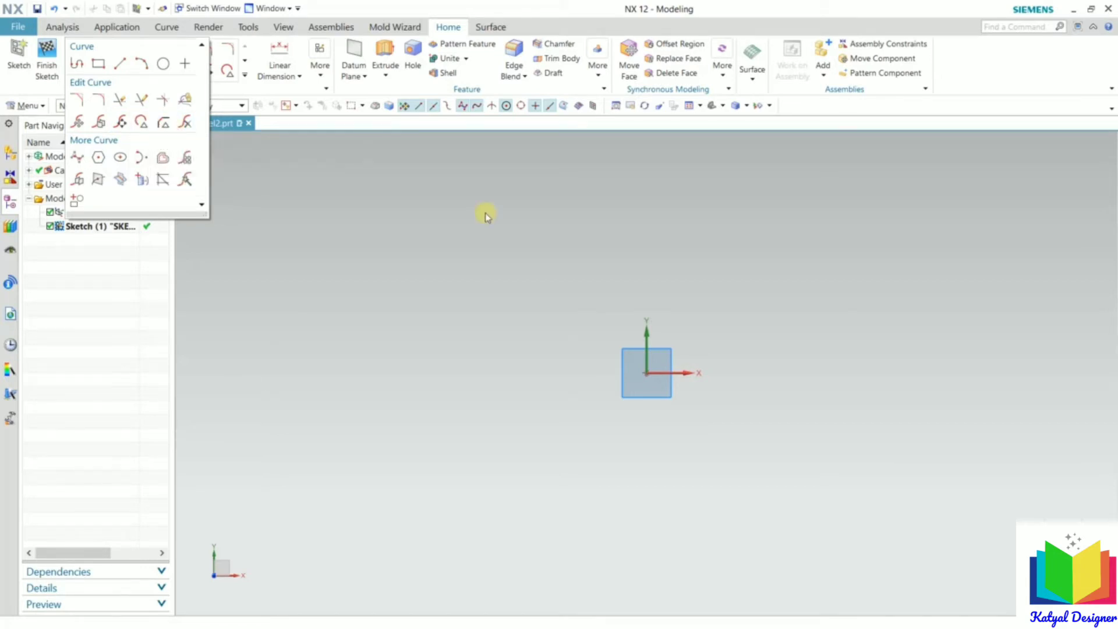
{"action": "left_click", "coordinate": [455, 262]}
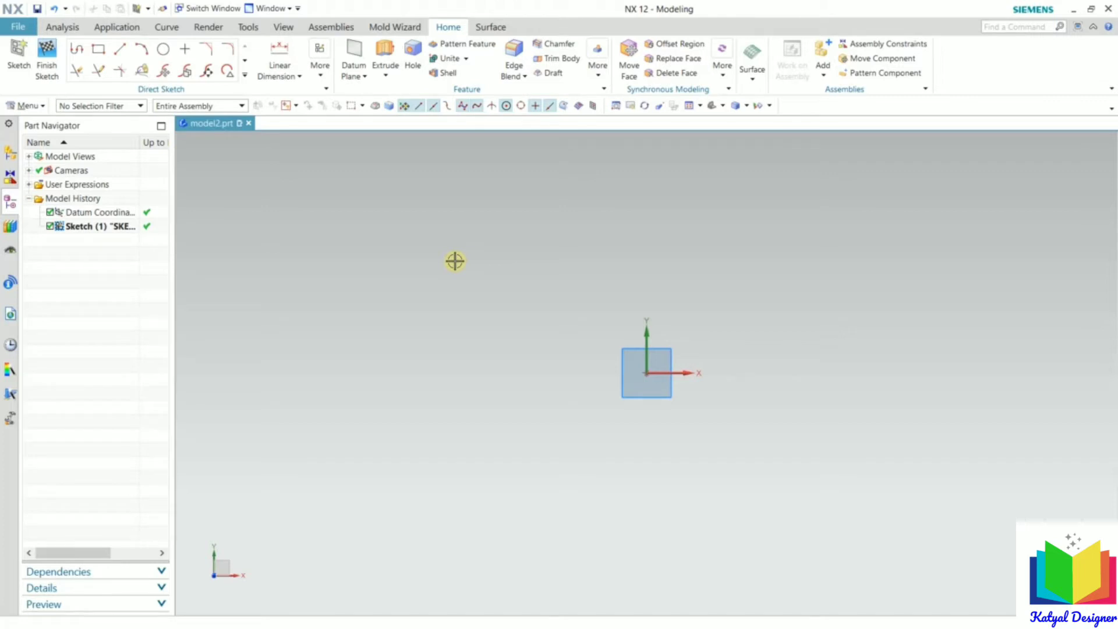
- Sketch a rectangle from its center at the origin, about 168 mm wide and 98 mm high
{"action": "left_click", "coordinate": [100, 51]}
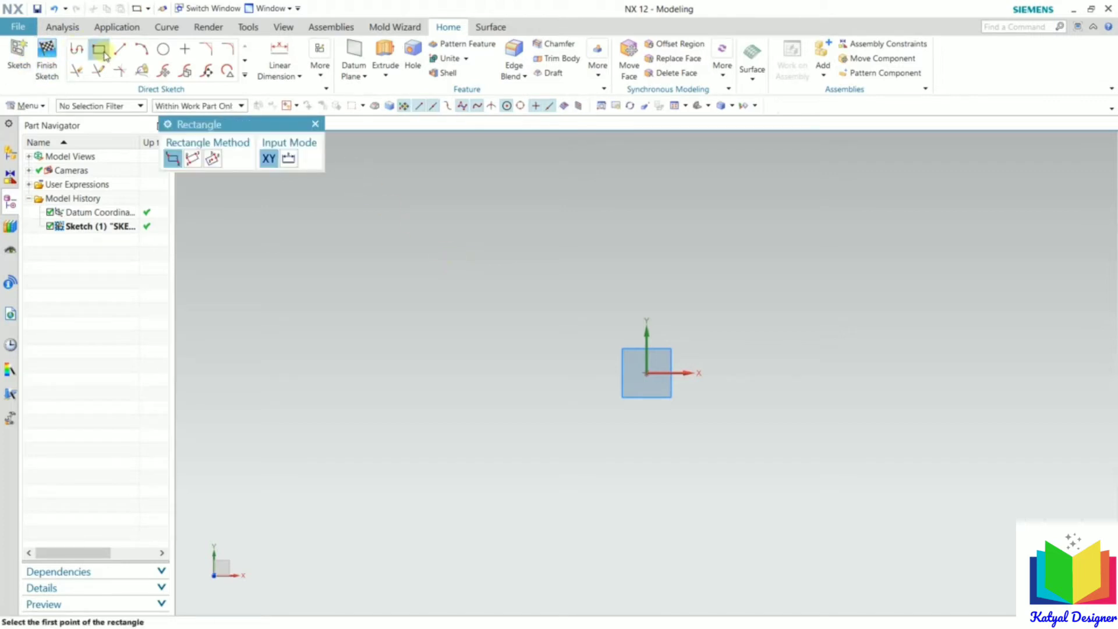
{"action": "left_click", "coordinate": [213, 159]}
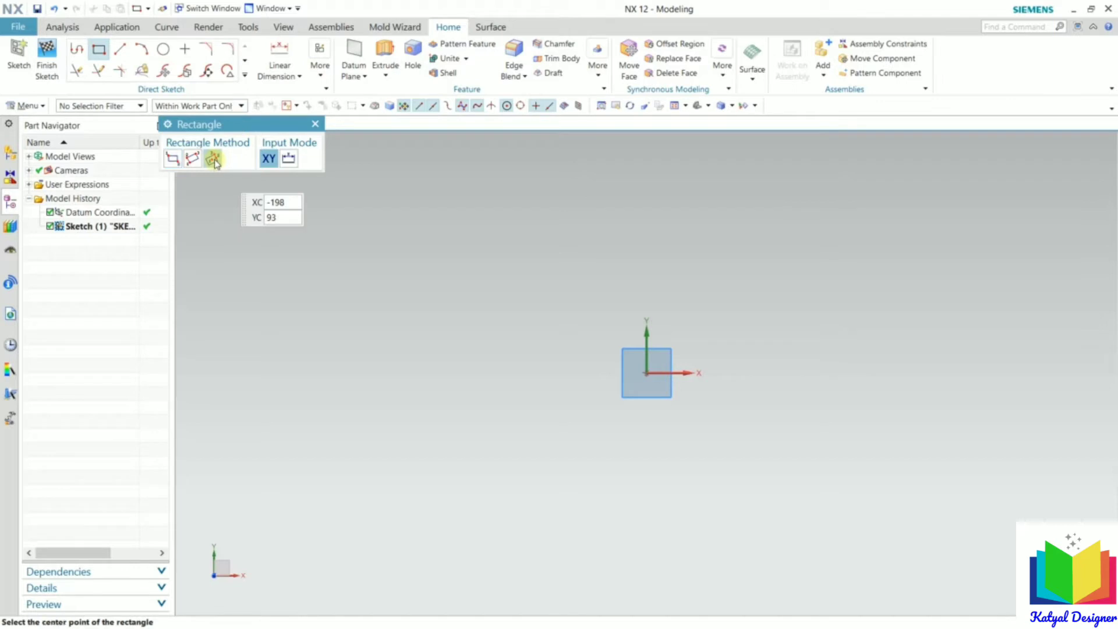
{"action": "left_click", "coordinate": [647, 373]}
{"action": "left_click", "coordinate": [650, 265]}
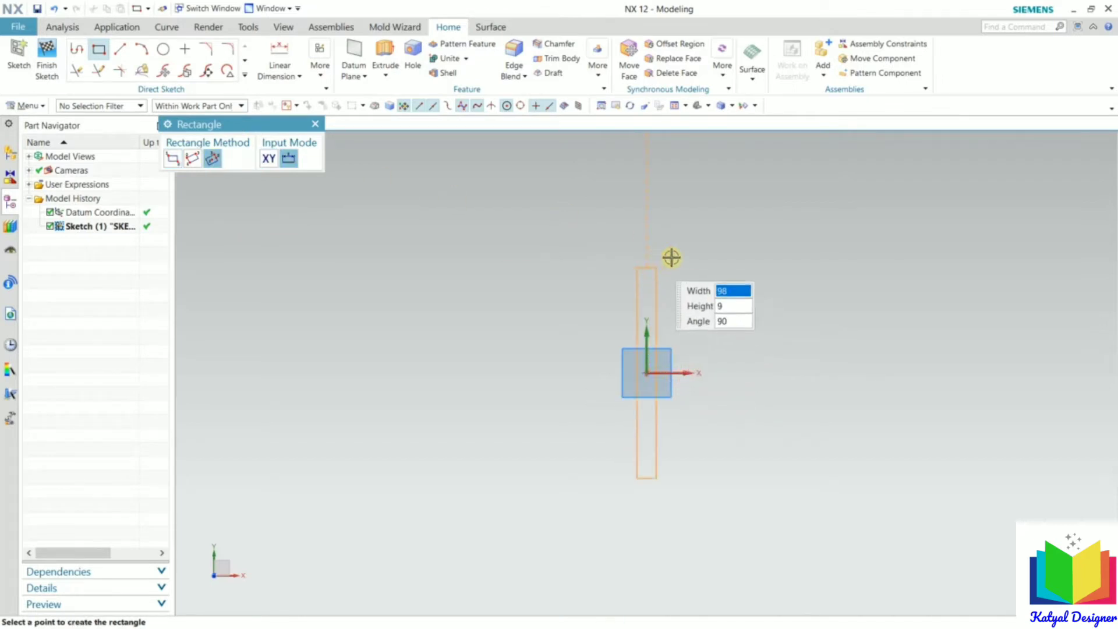
{"action": "left_click", "coordinate": [827, 251]}
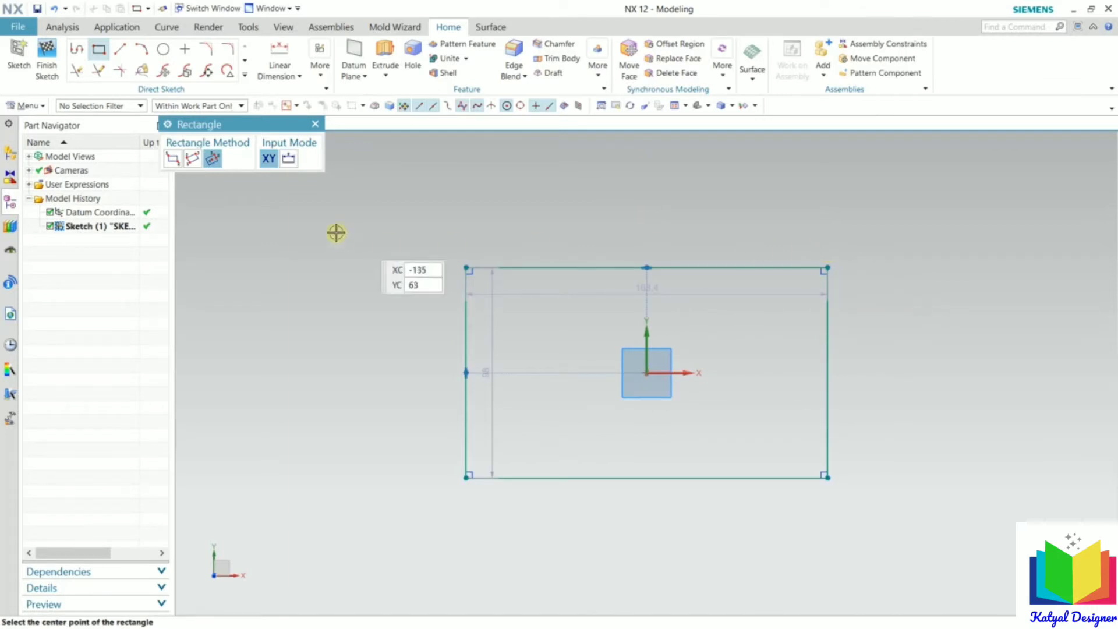
{"action": "left_click", "coordinate": [315, 124]}
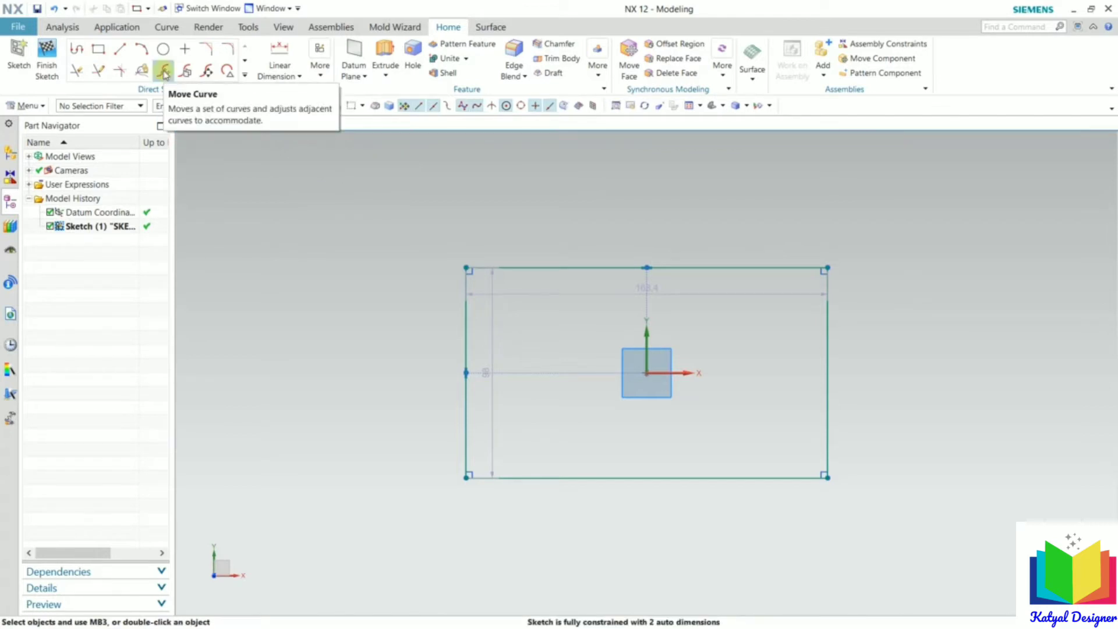
{"action": "left_click", "coordinate": [165, 72]}
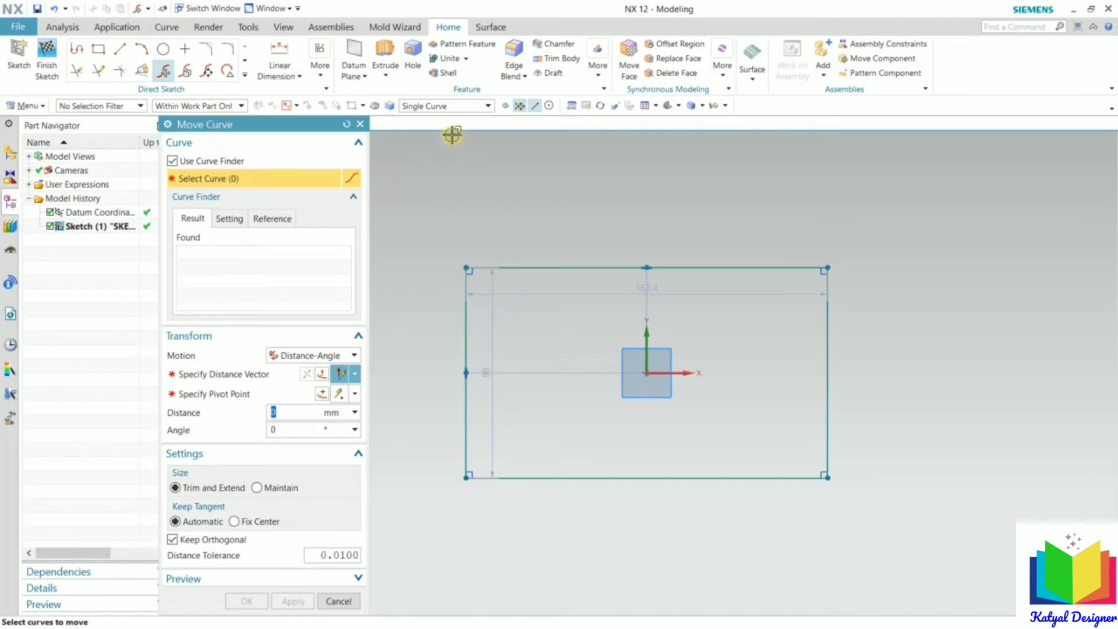
{"action": "left_click", "coordinate": [461, 106]}
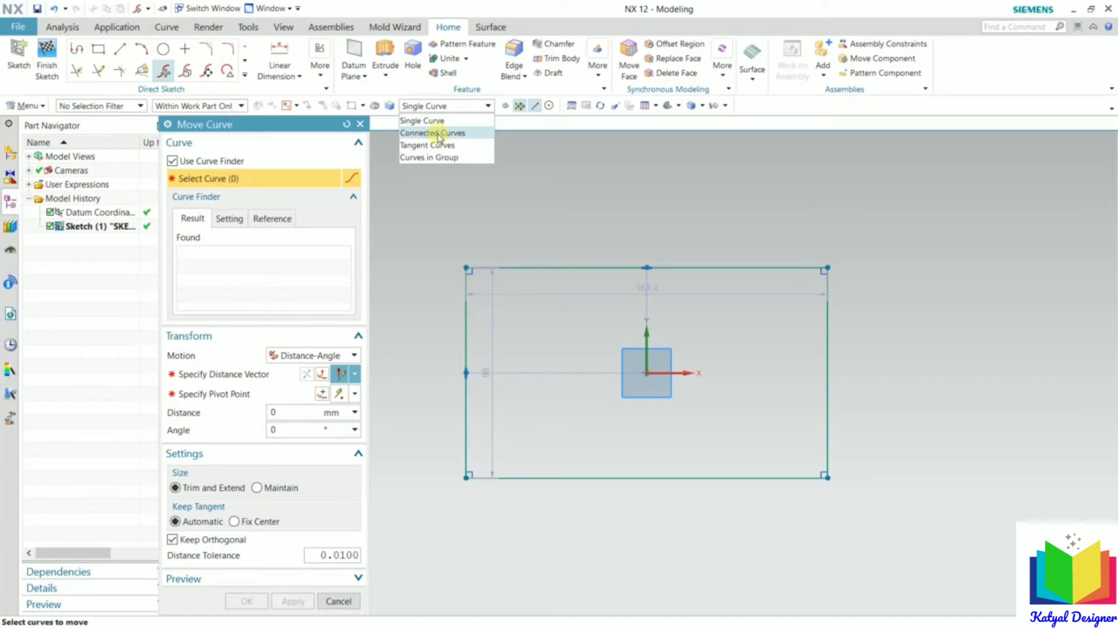
{"action": "left_click", "coordinate": [438, 134]}
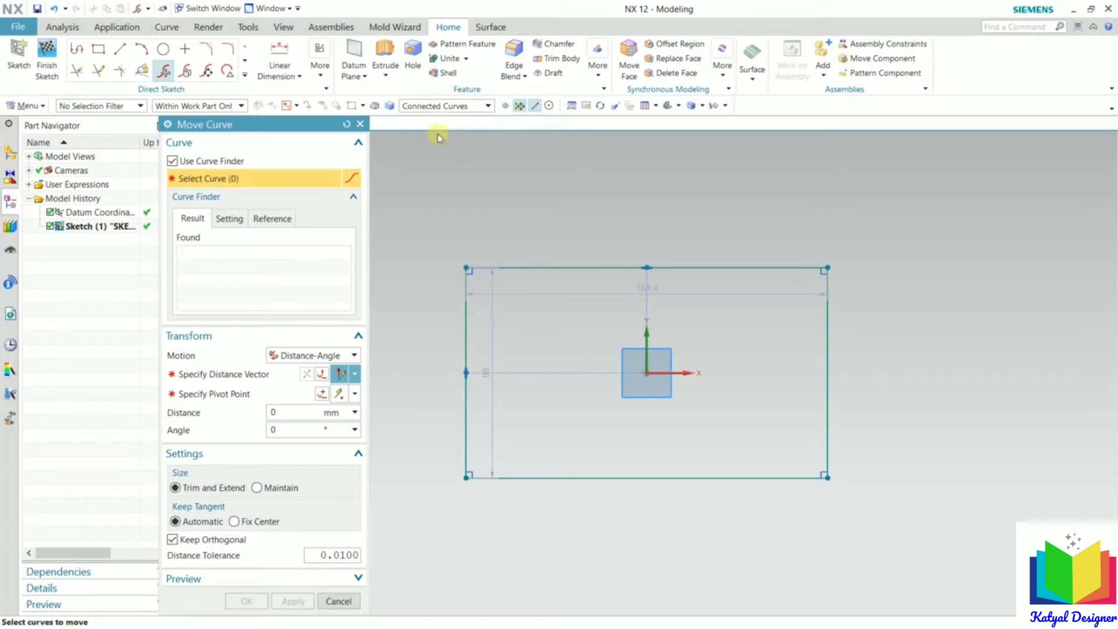
{"action": "left_click", "coordinate": [530, 267]}
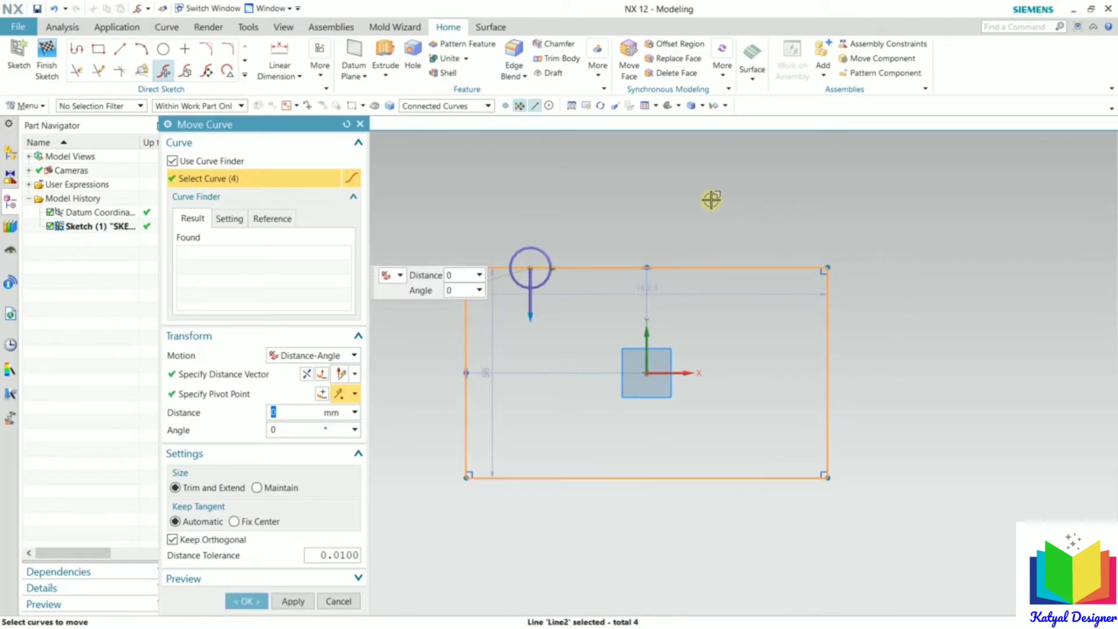
{"action": "left_click", "coordinate": [345, 125]}
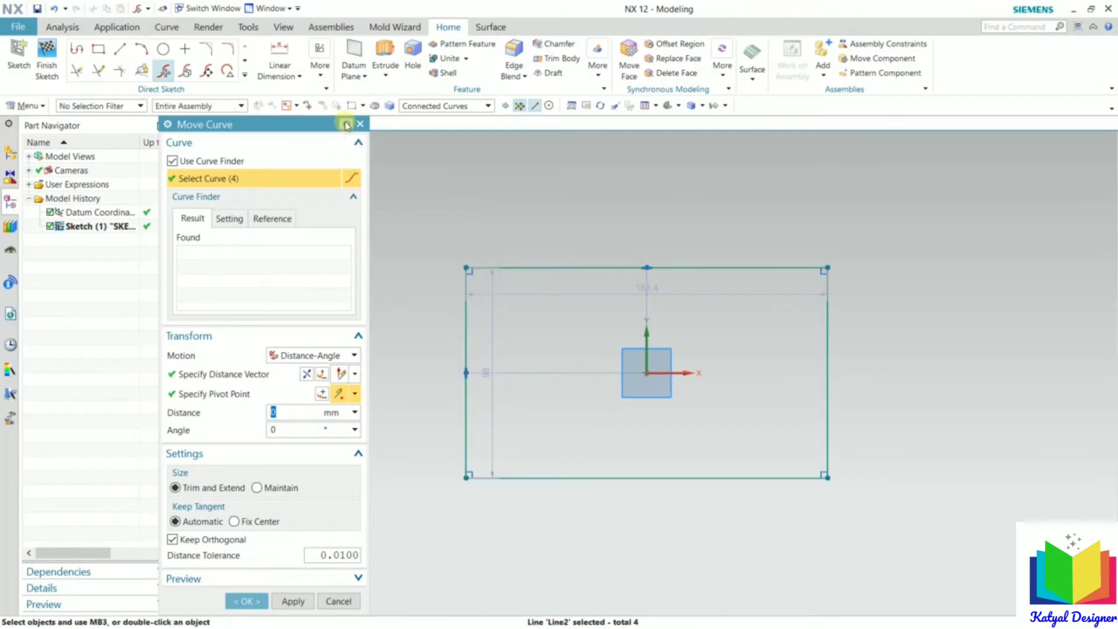
- Pick only the rectangle's left edge as a Single Curve for Move Curve, using Distance-Angle motion
{"action": "left_click", "coordinate": [460, 108]}
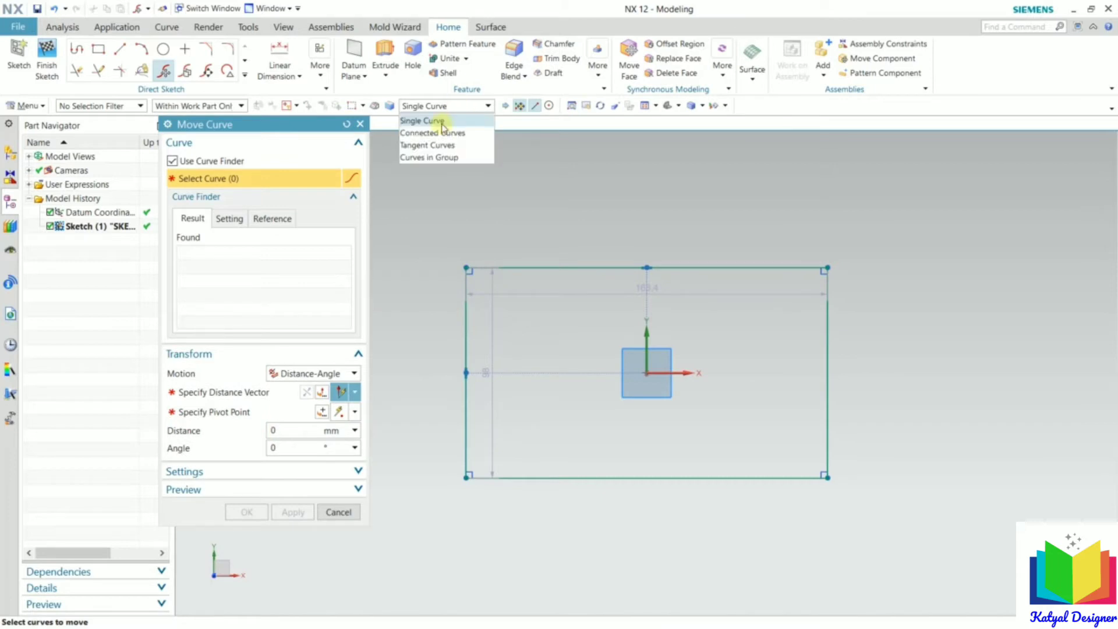
{"action": "left_click", "coordinate": [443, 121]}
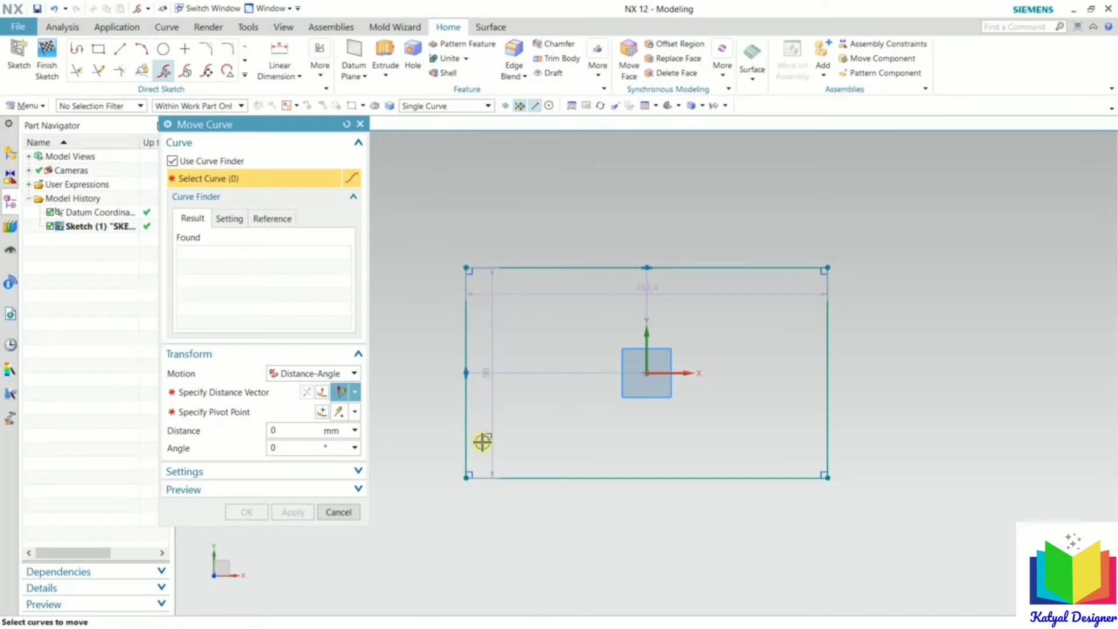
{"action": "scroll", "coordinate": [469, 389], "scroll_direction": "up", "scroll_amount": 1}
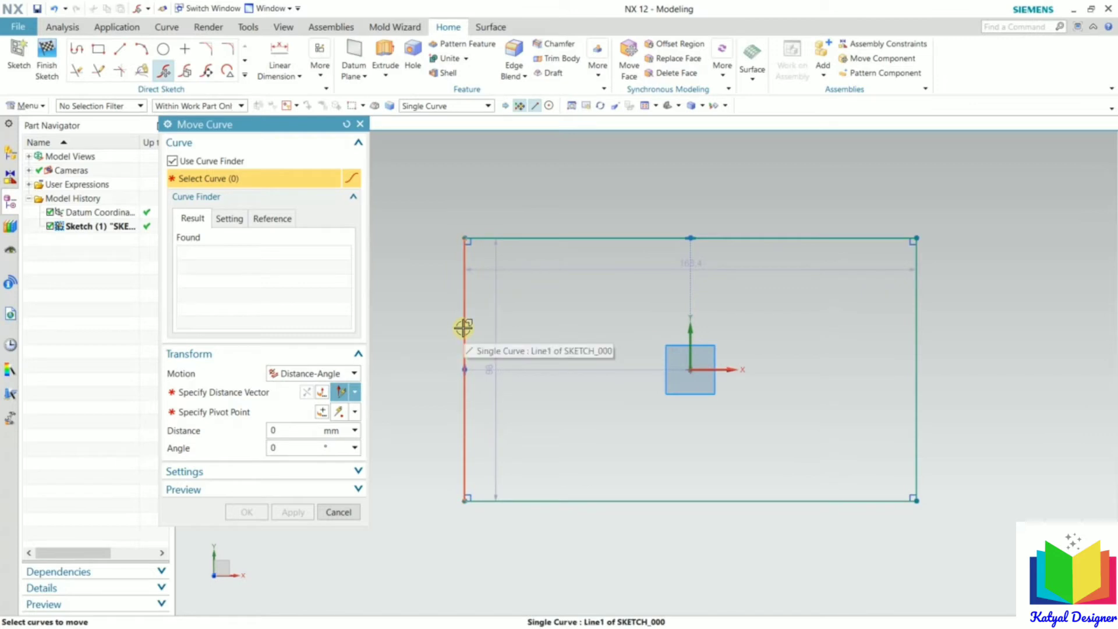
{"action": "left_click", "coordinate": [464, 328]}
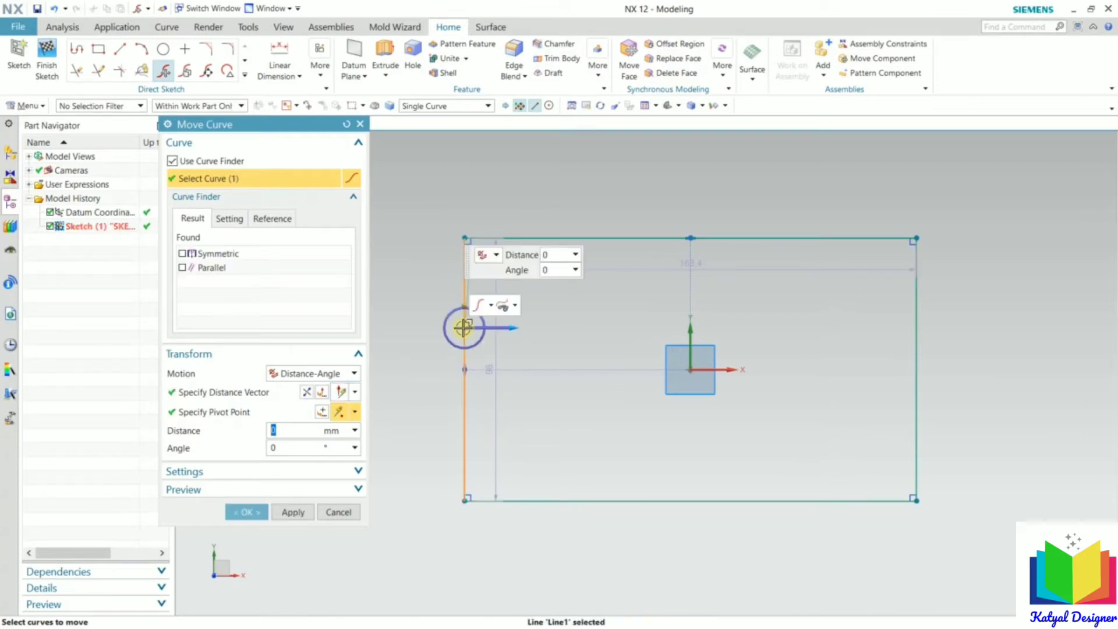
{"action": "left_click", "coordinate": [318, 375]}
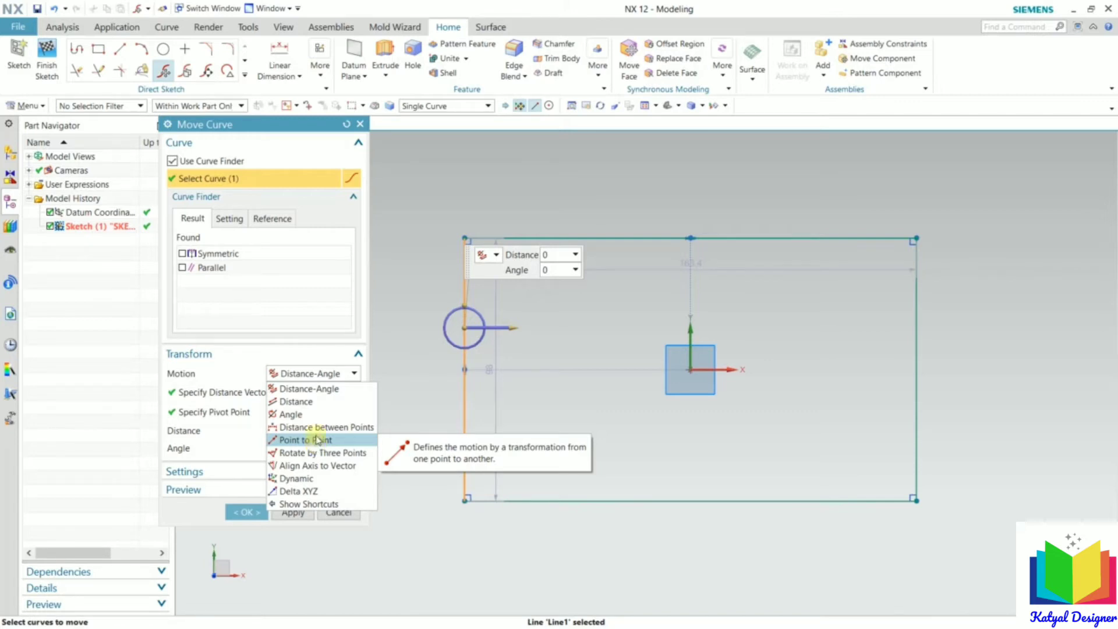
{"action": "left_click", "coordinate": [313, 389]}
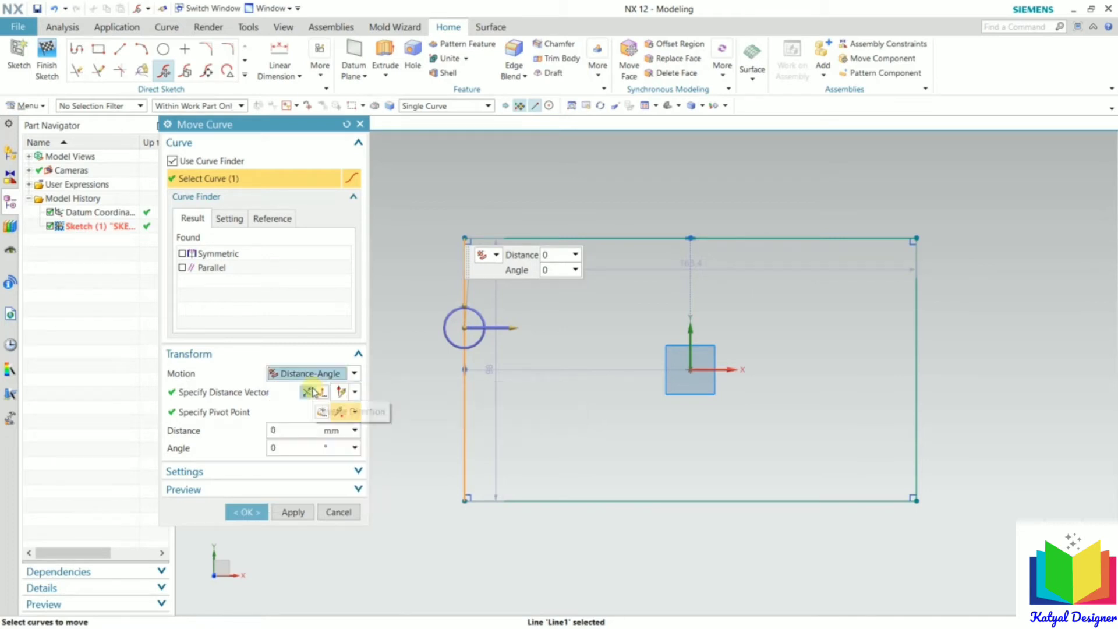
- Try moving the left edge 5 mm outward, and flip the distance vector so it points inward
{"action": "left_click", "coordinate": [262, 412]}
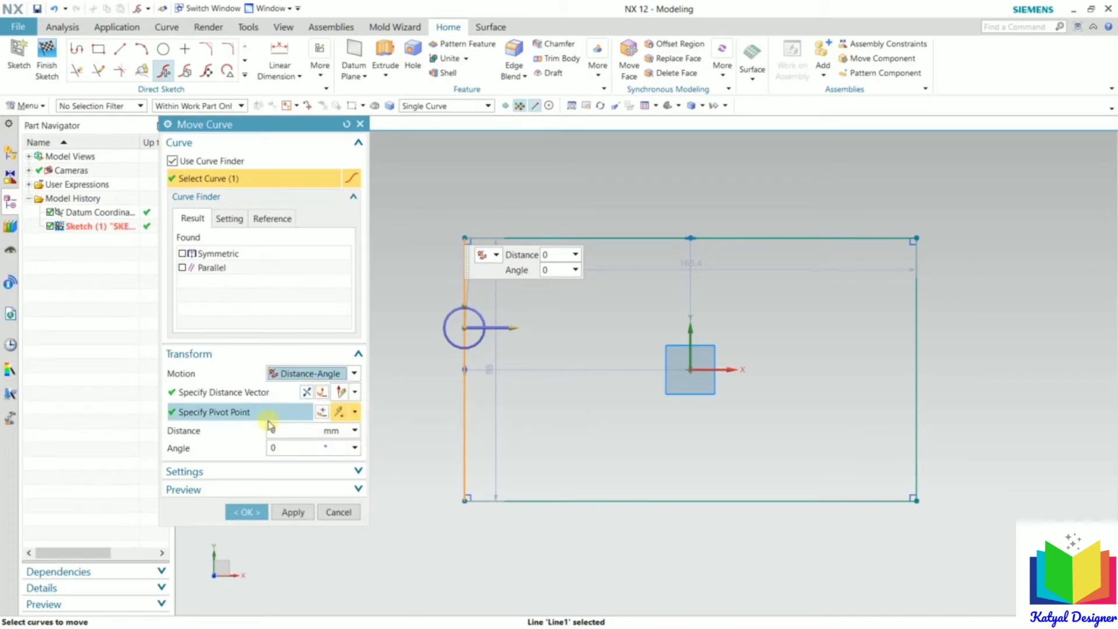
{"action": "left_click", "coordinate": [252, 396]}
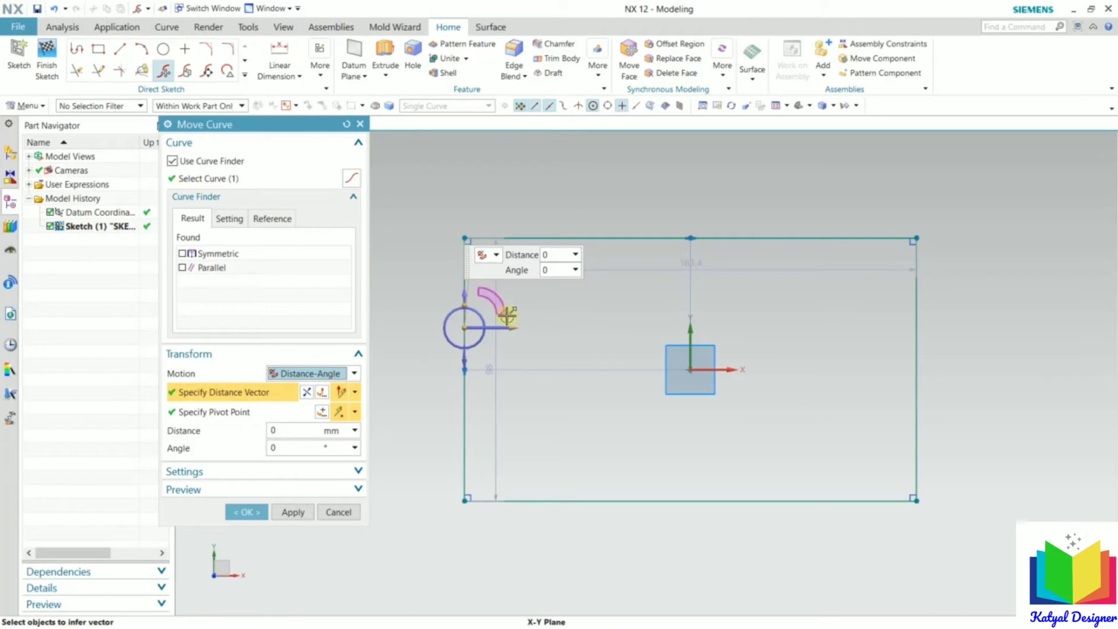
{"action": "scroll", "coordinate": [466, 278], "scroll_direction": "up", "scroll_amount": 3}
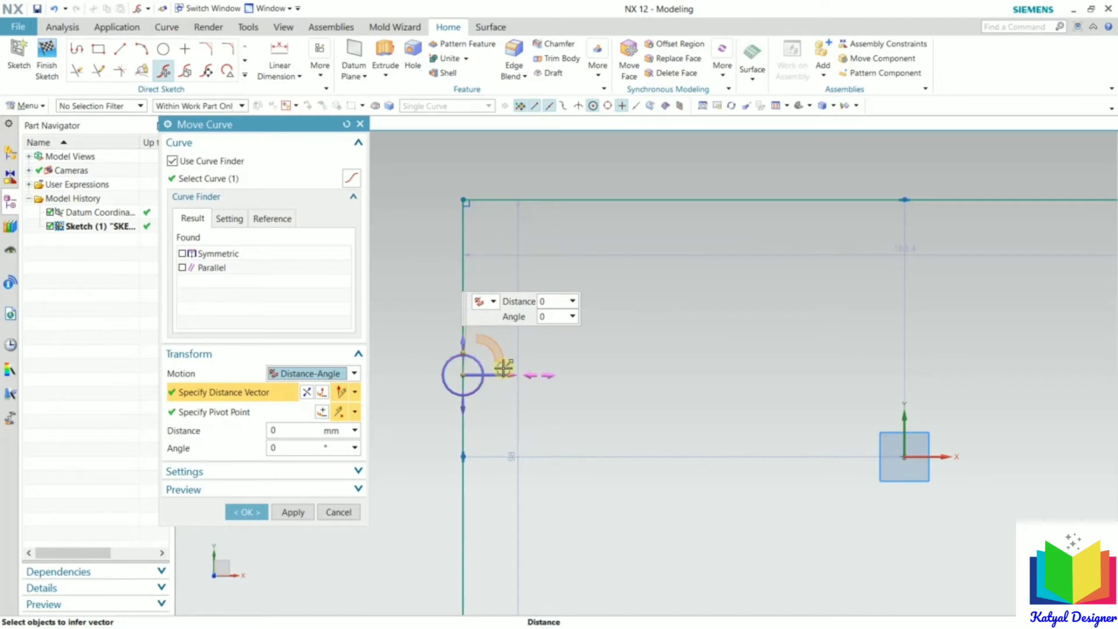
{"action": "left_click_drag", "start_coordinate": [503, 373], "coordinate": [456, 371]}
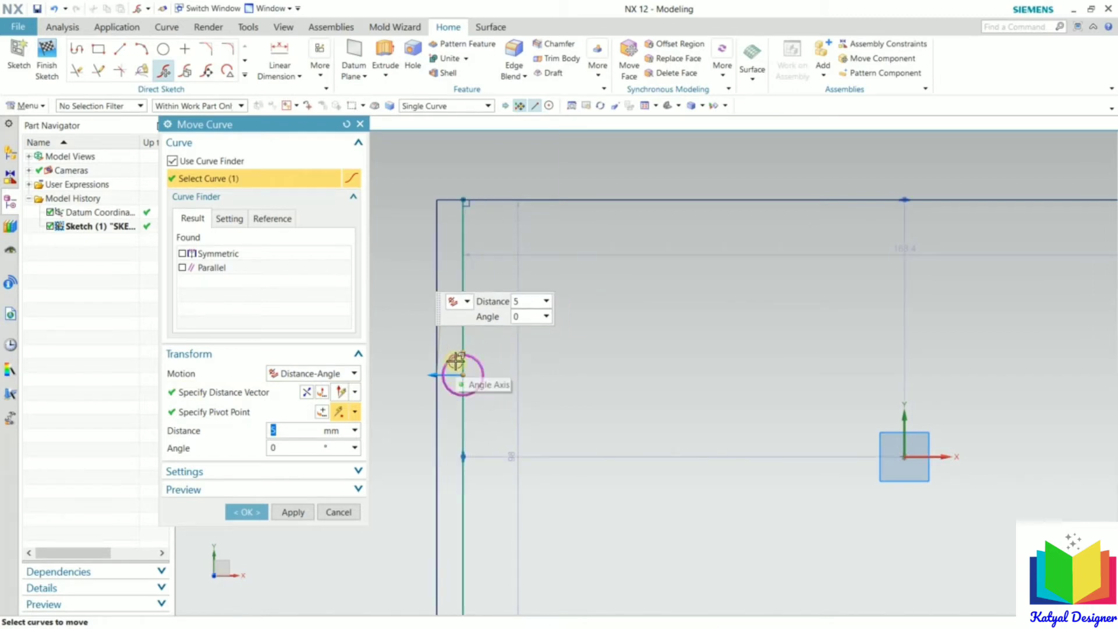
{"action": "left_click", "coordinate": [457, 347]}
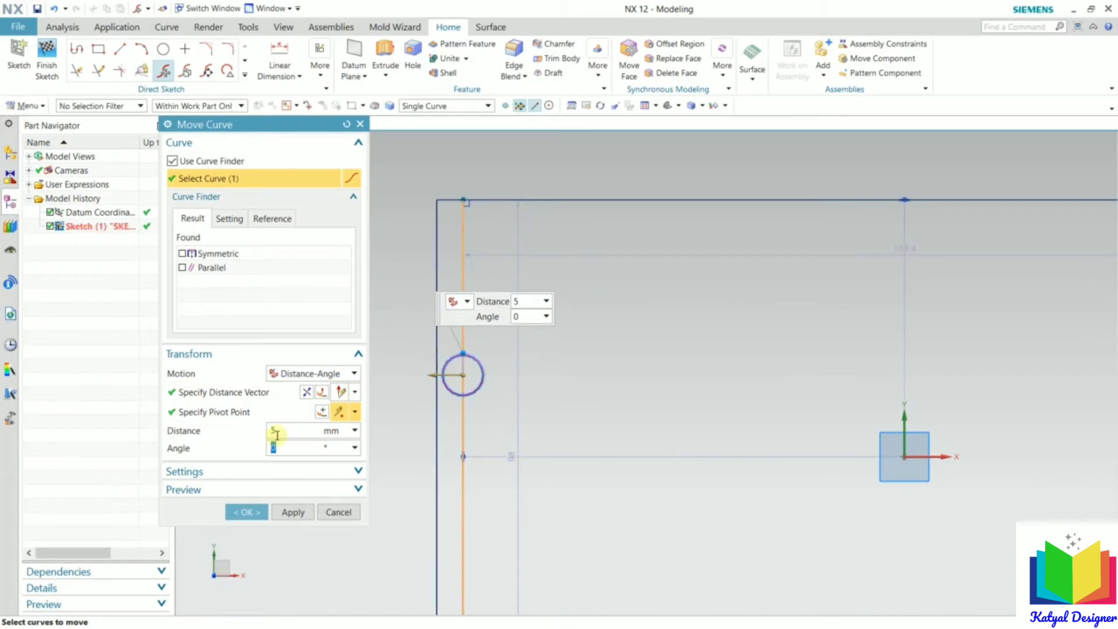
{"action": "left_click", "coordinate": [223, 413]}
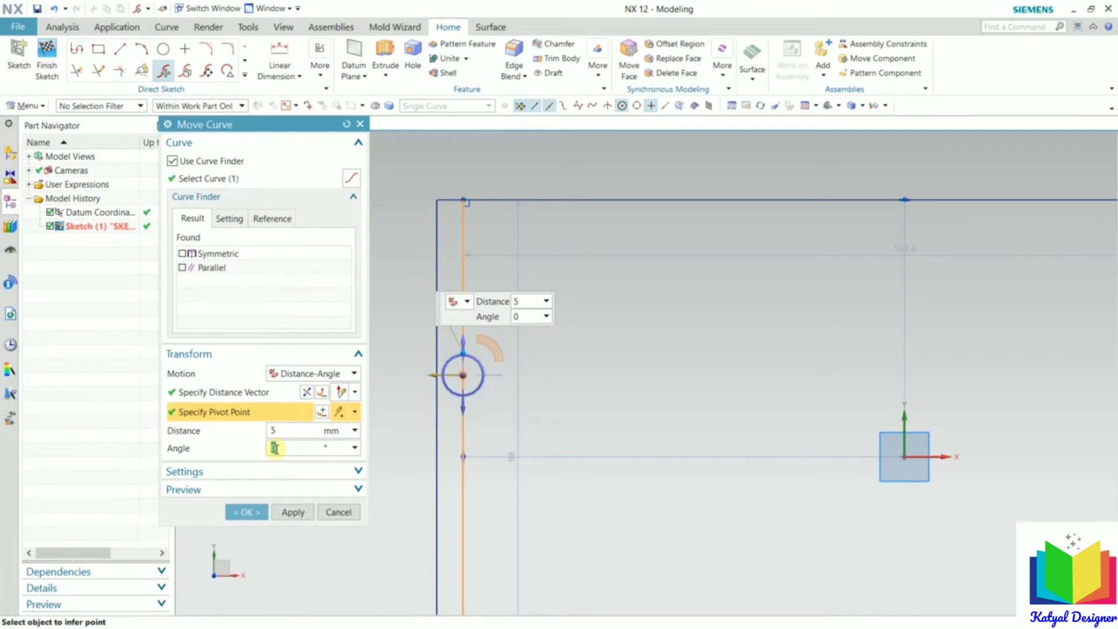
{"action": "left_click", "coordinate": [221, 393]}
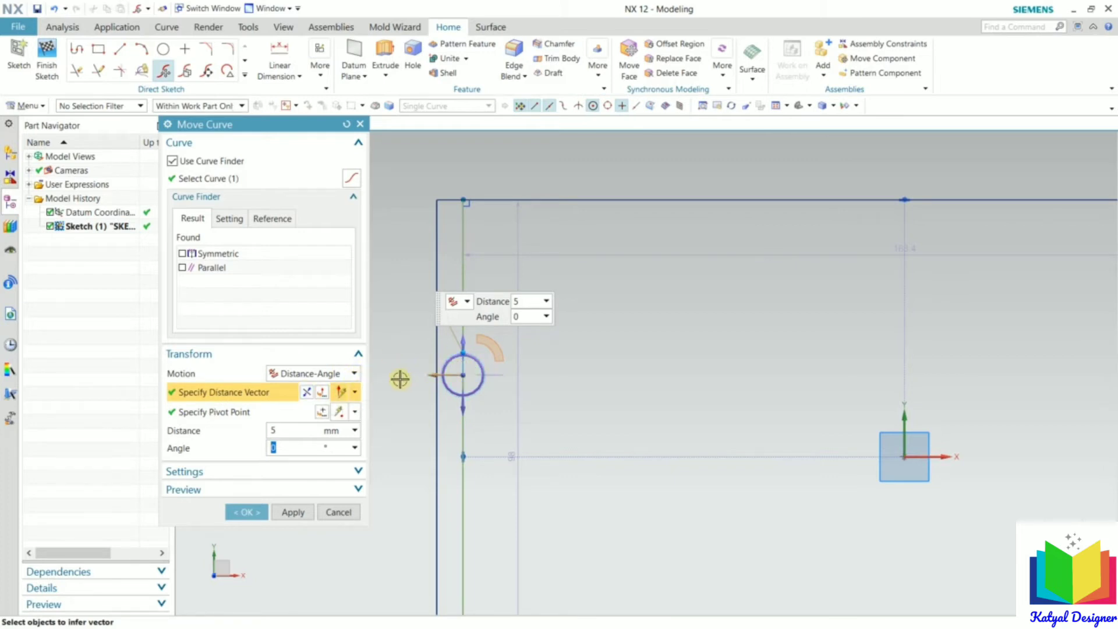
{"action": "left_click", "coordinate": [305, 392]}
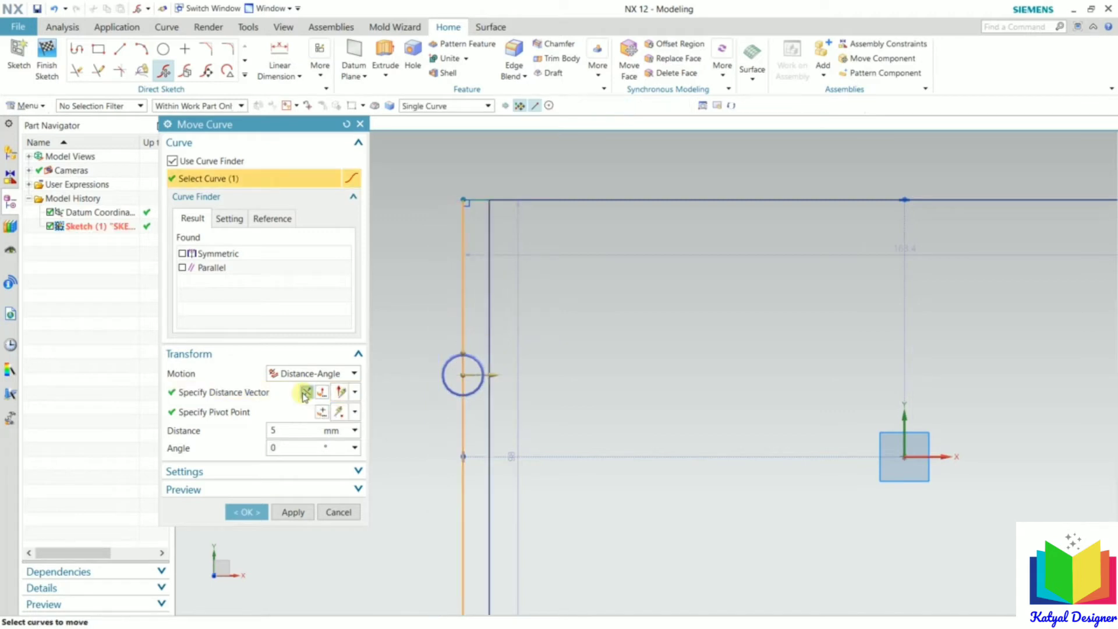
- Move the left edge 25 mm into the rectangle and rotate it by an angle of 25°
{"action": "left_click", "coordinate": [290, 434]}
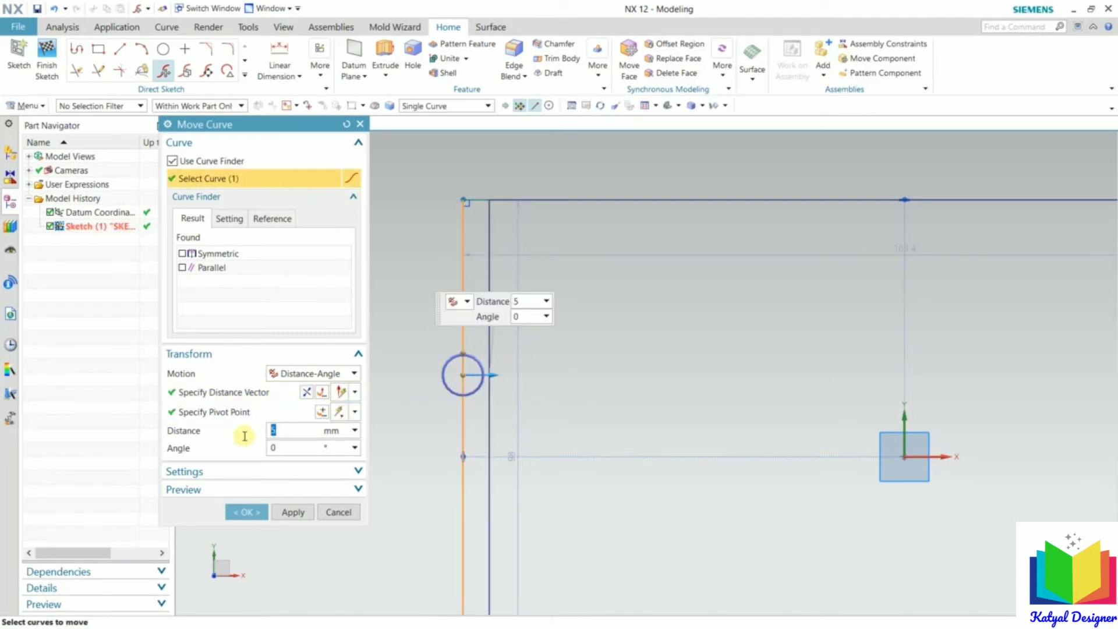
{"action": "type", "text": "25"}
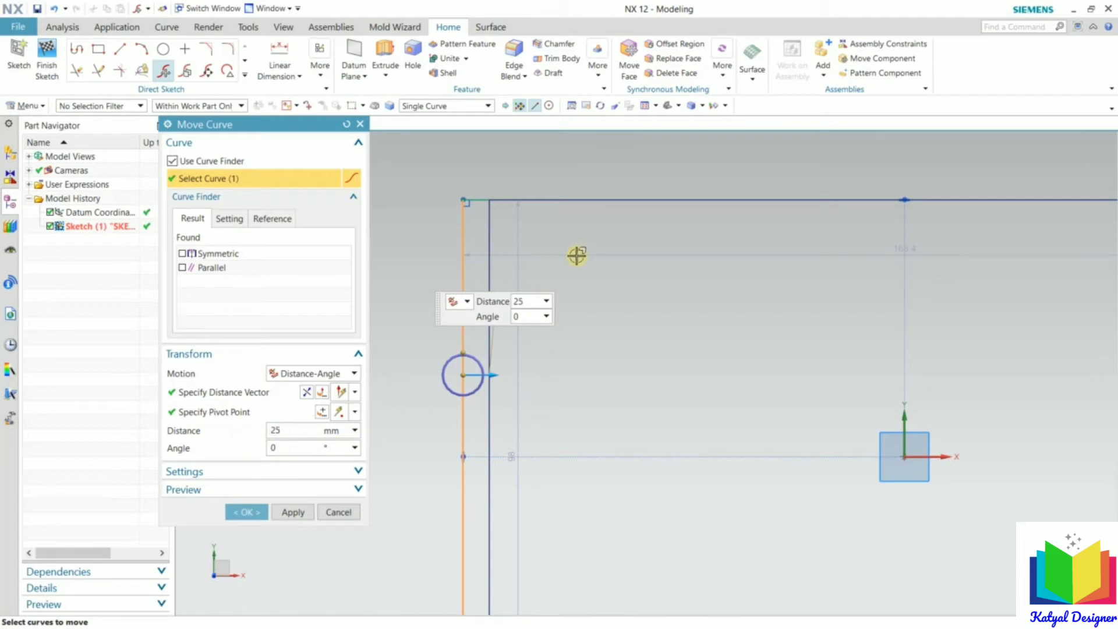
{"action": "scroll", "coordinate": [515, 299], "scroll_direction": "up", "scroll_amount": 3}
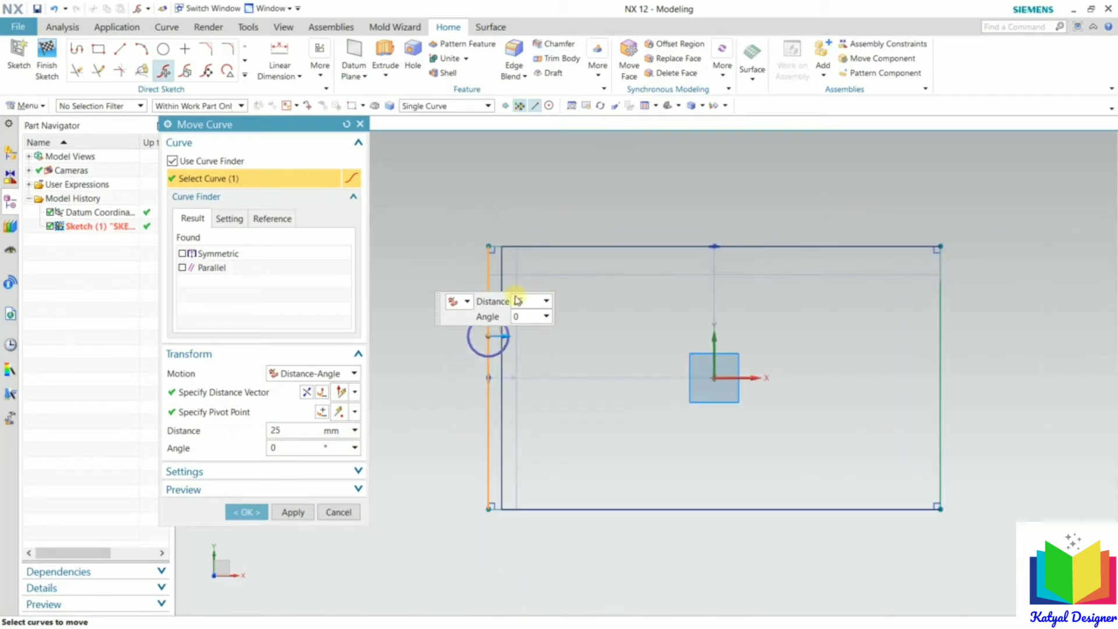
{"action": "left_click", "coordinate": [287, 449]}
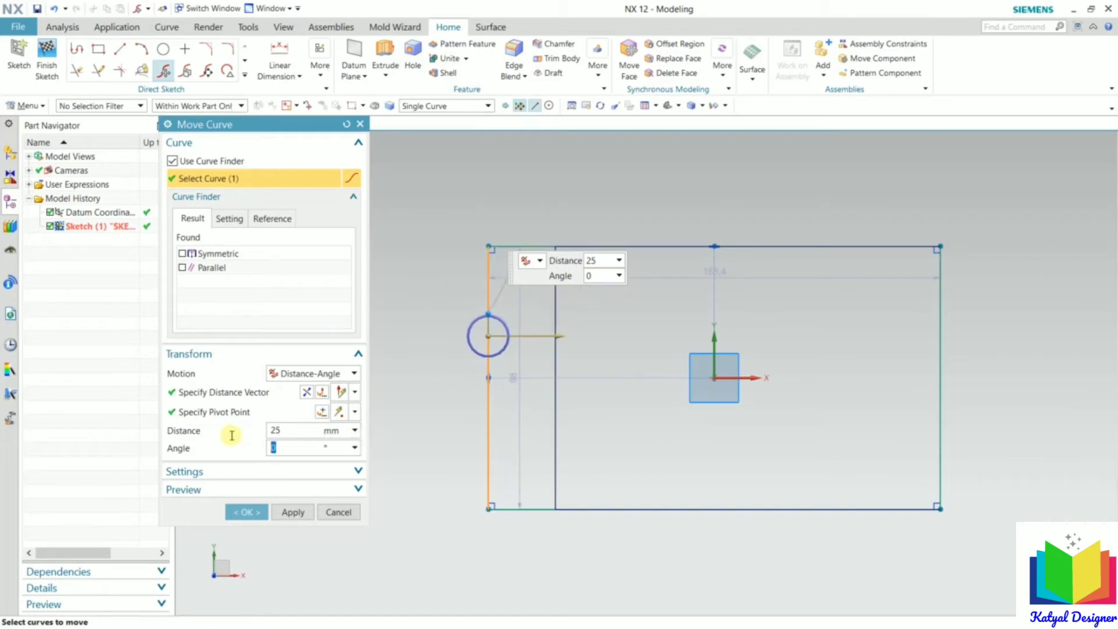
{"action": "type", "text": "25"}
{"action": "key", "text": "Return"}
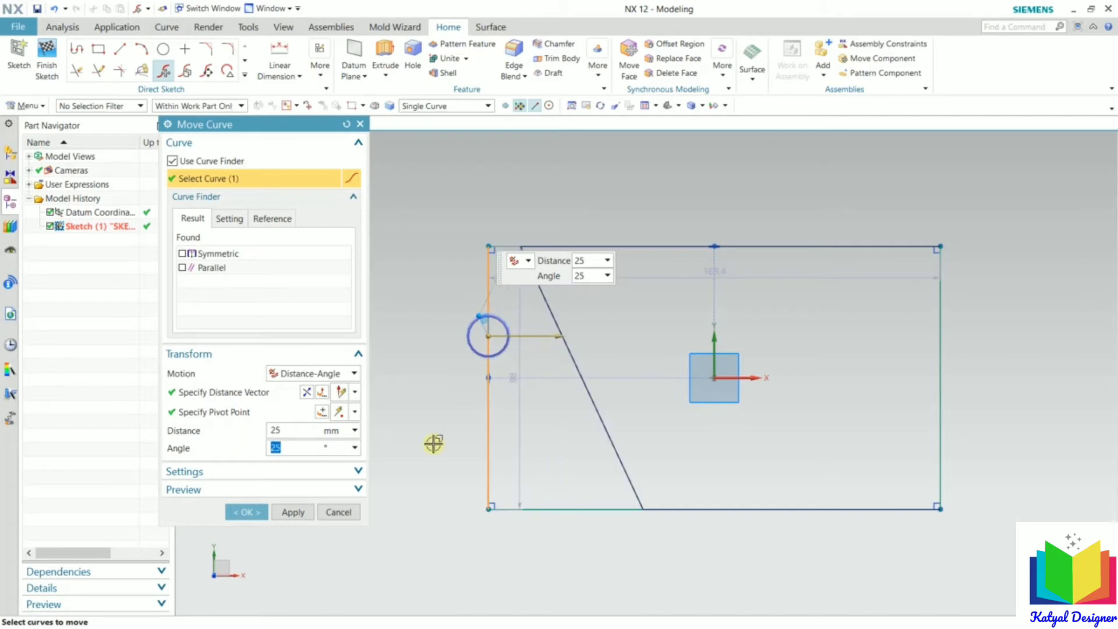
{"action": "left_click", "coordinate": [236, 519]}
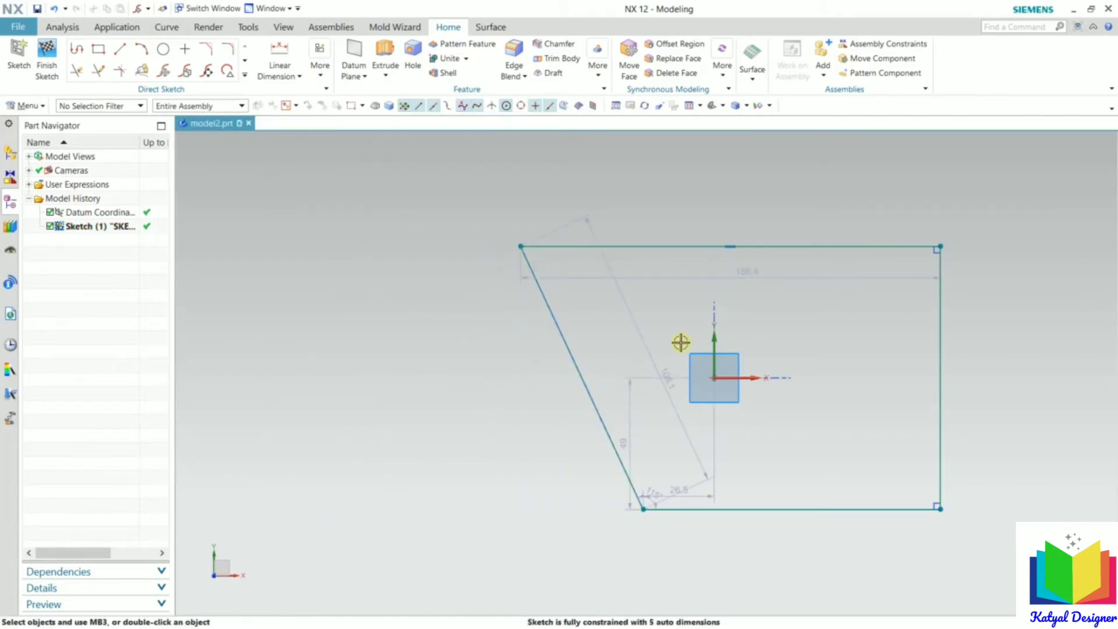
{"action": "scroll", "coordinate": [722, 323], "scroll_direction": "down", "scroll_amount": 3}
{"action": "scroll", "coordinate": [470, 224], "scroll_direction": "up", "scroll_amount": 3}
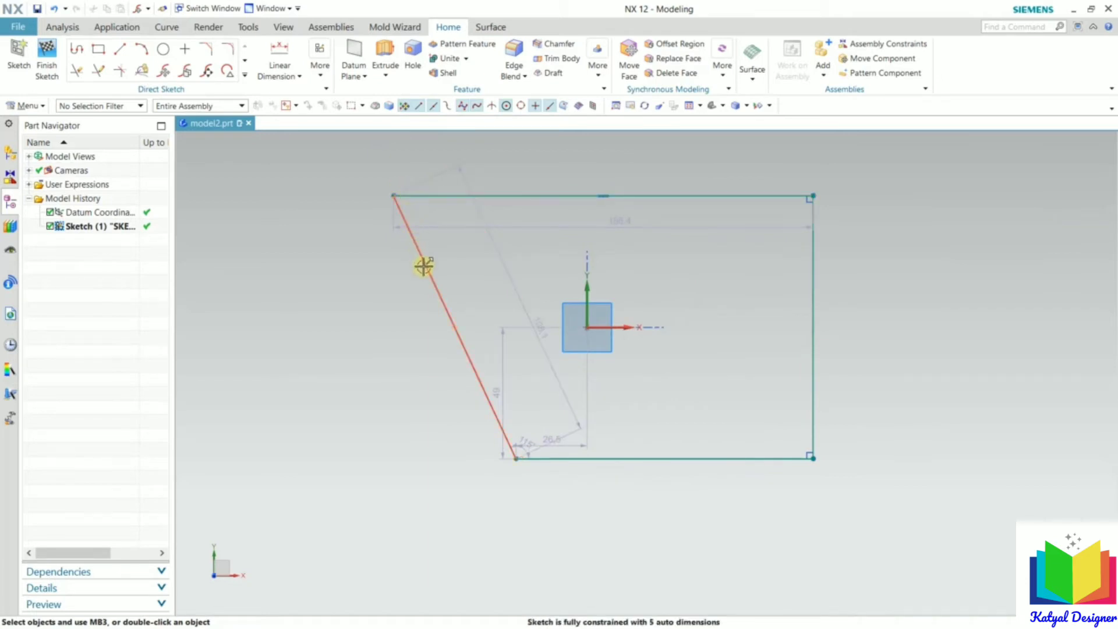
{"action": "scroll", "coordinate": [531, 544], "scroll_direction": "down", "scroll_amount": 4}
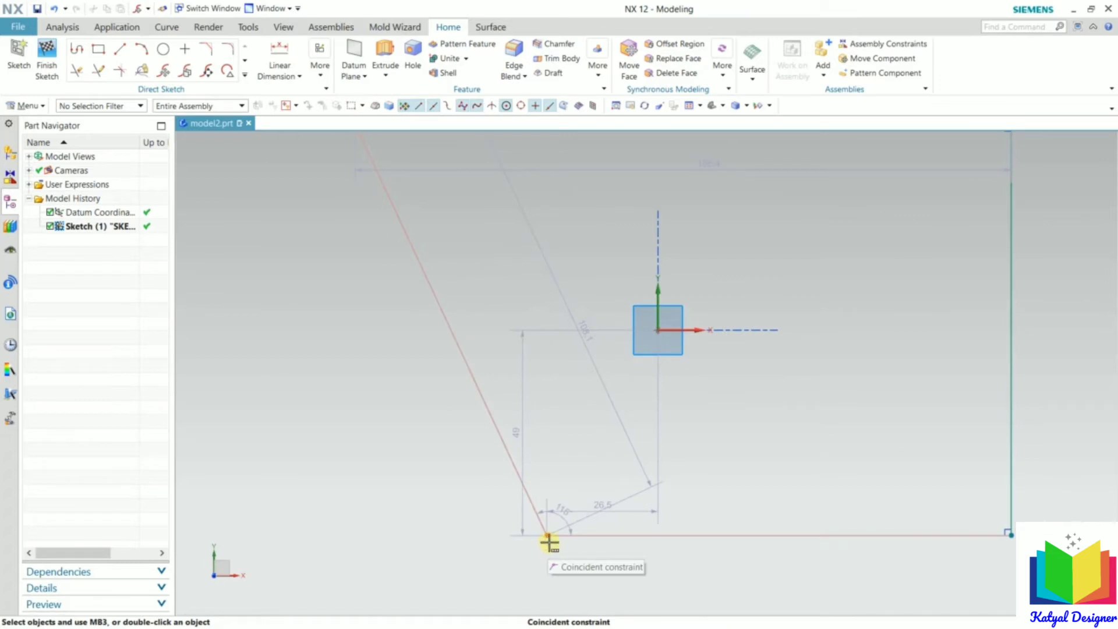
{"action": "scroll", "coordinate": [549, 541], "scroll_direction": "down", "scroll_amount": 5}
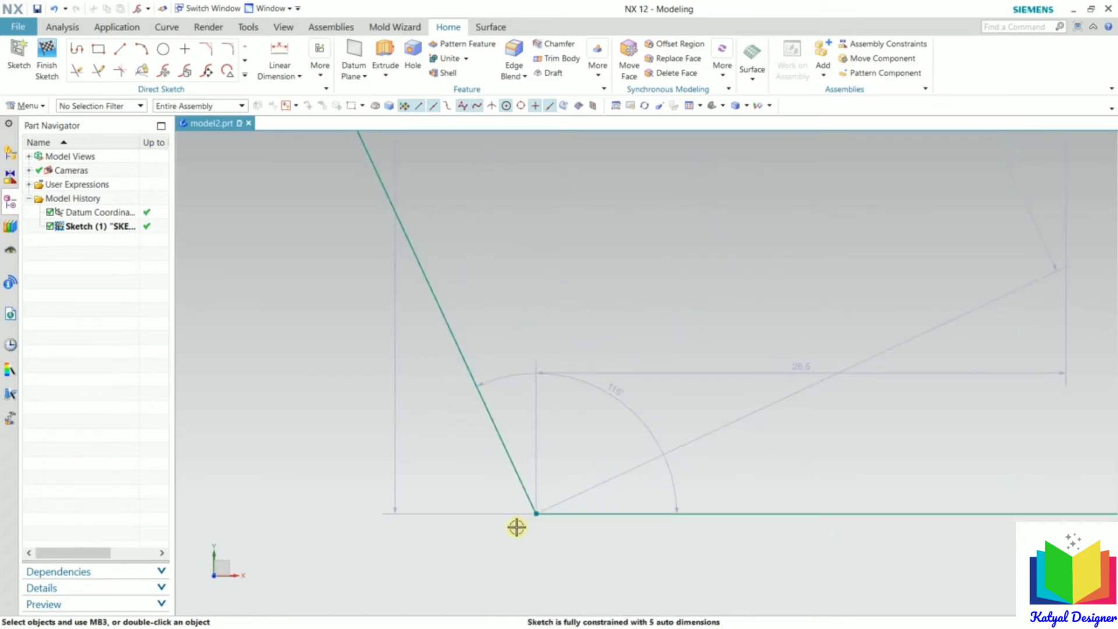
- Move the rectangle's slanted left edge inward with Move Curve using Dynamic motion, and turn it back to vertical
{"action": "key", "text": "ctrl+f"}
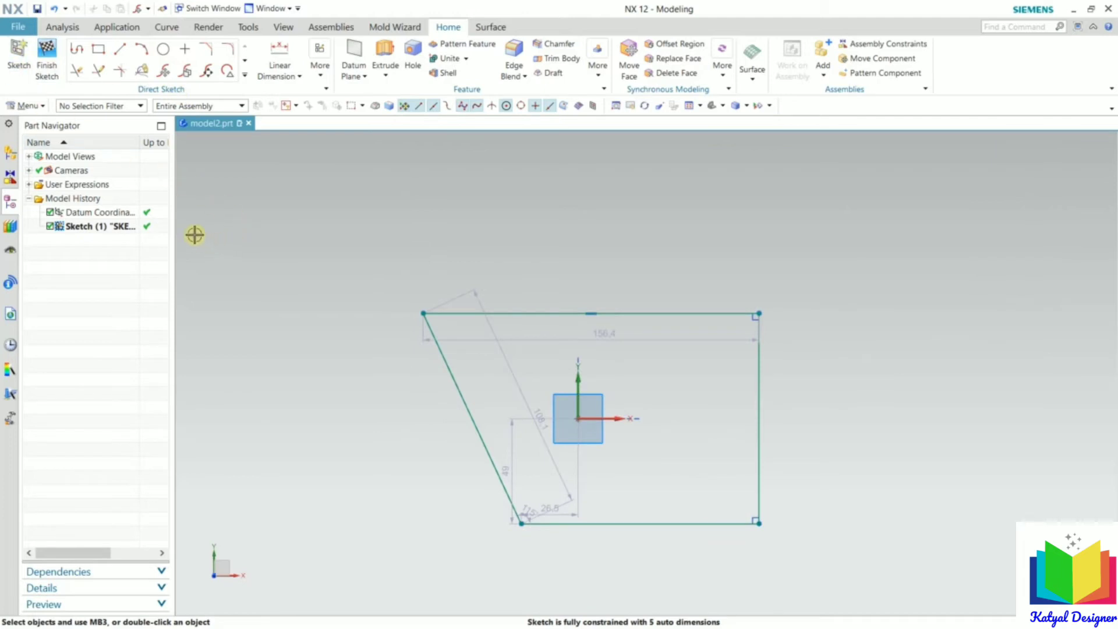
{"action": "left_click", "coordinate": [163, 73]}
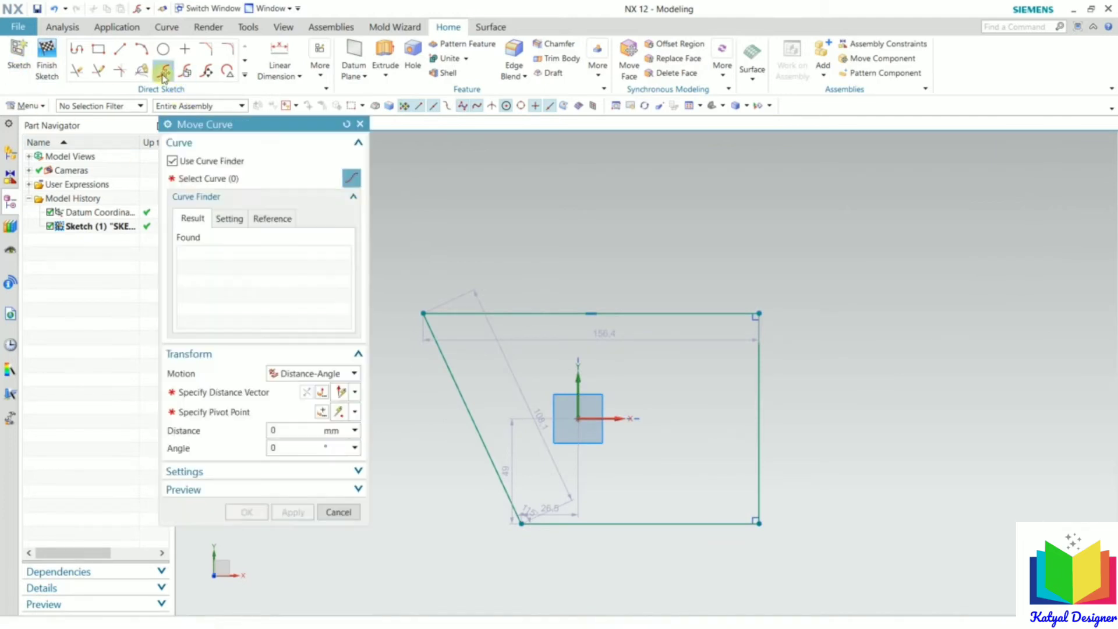
{"action": "left_click", "coordinate": [298, 375]}
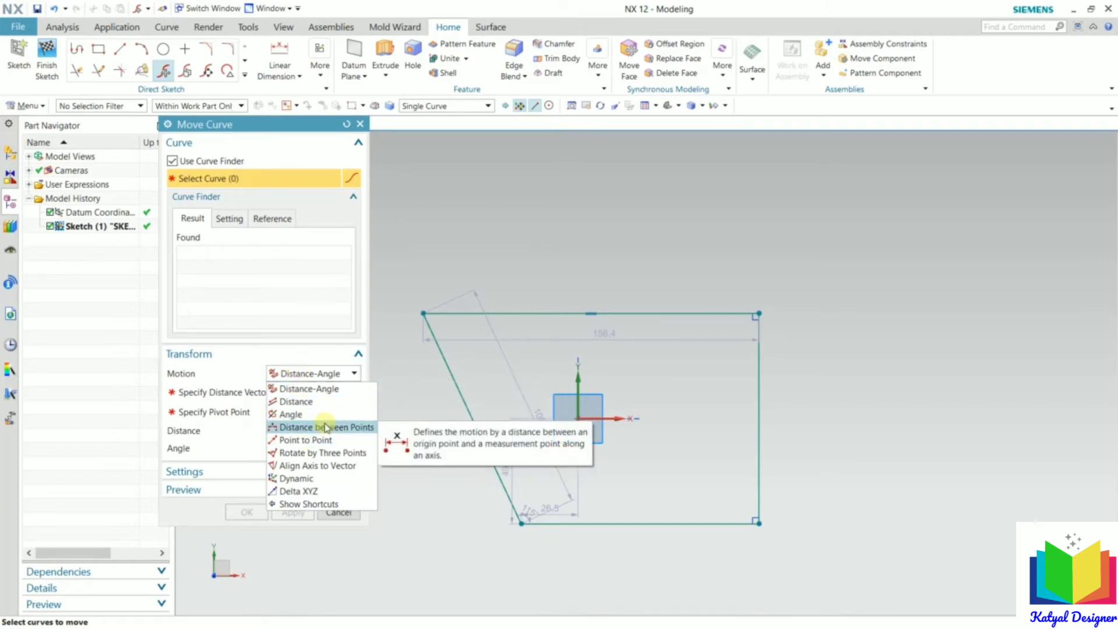
{"action": "left_click", "coordinate": [315, 484]}
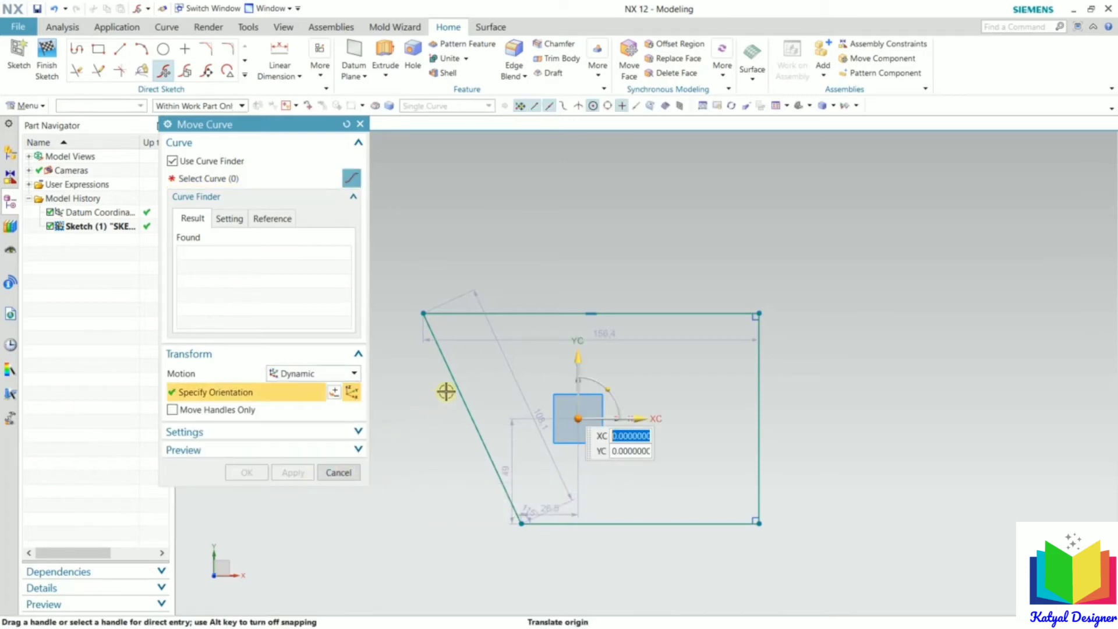
{"action": "left_click", "coordinate": [219, 176]}
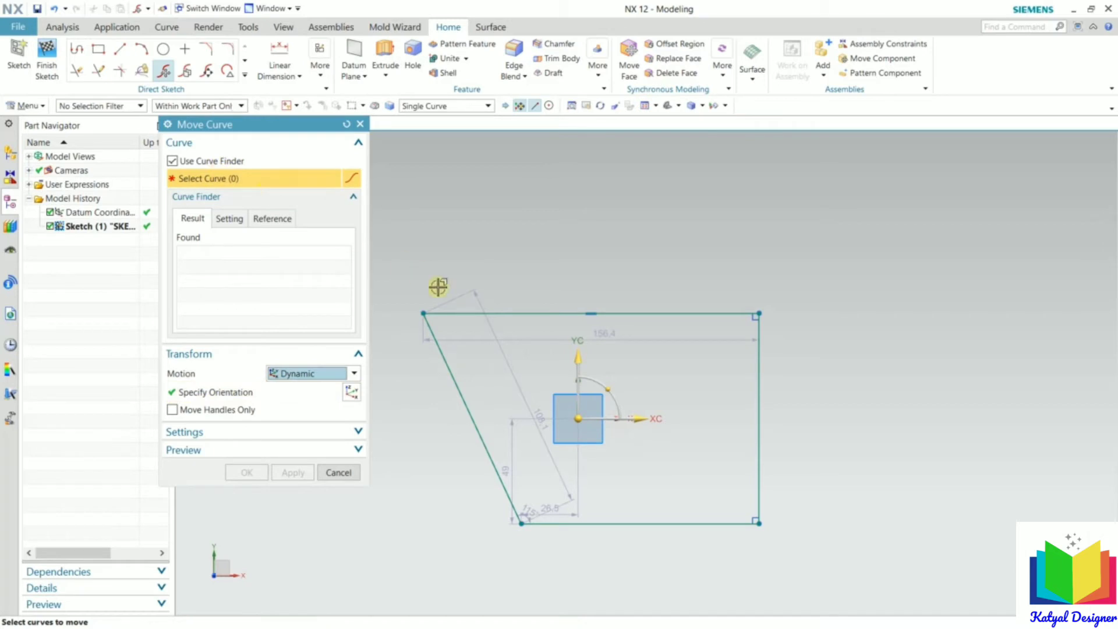
{"action": "left_click", "coordinate": [470, 413]}
{"action": "scroll", "coordinate": [513, 438], "scroll_direction": "up", "scroll_amount": 3}
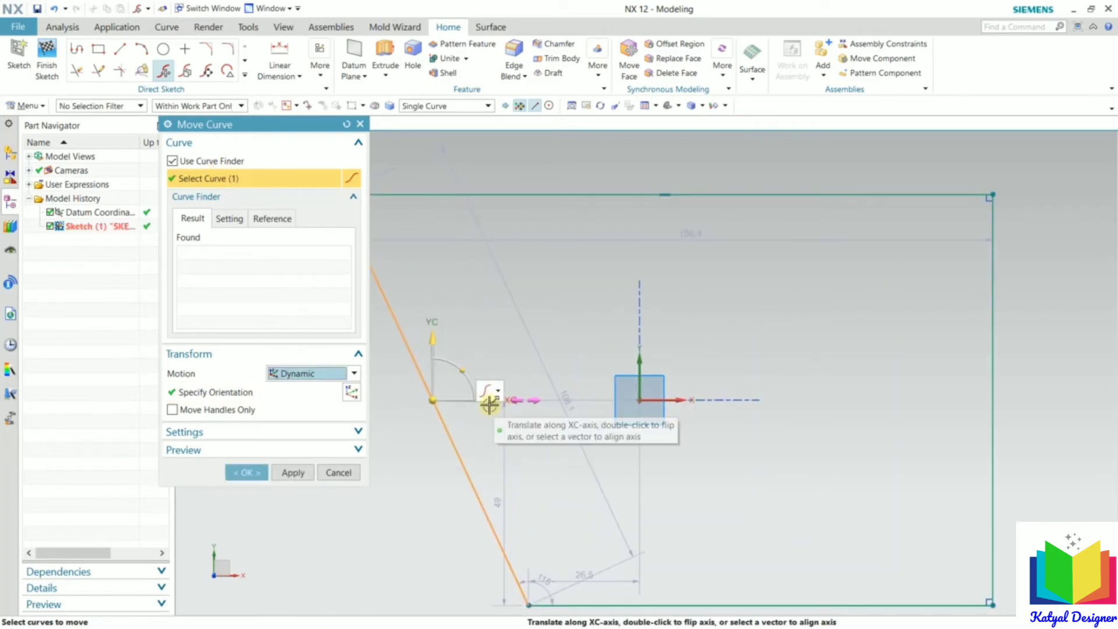
{"action": "left_click_drag", "start_coordinate": [492, 399], "coordinate": [587, 387]}
{"action": "left_click", "coordinate": [237, 473]}
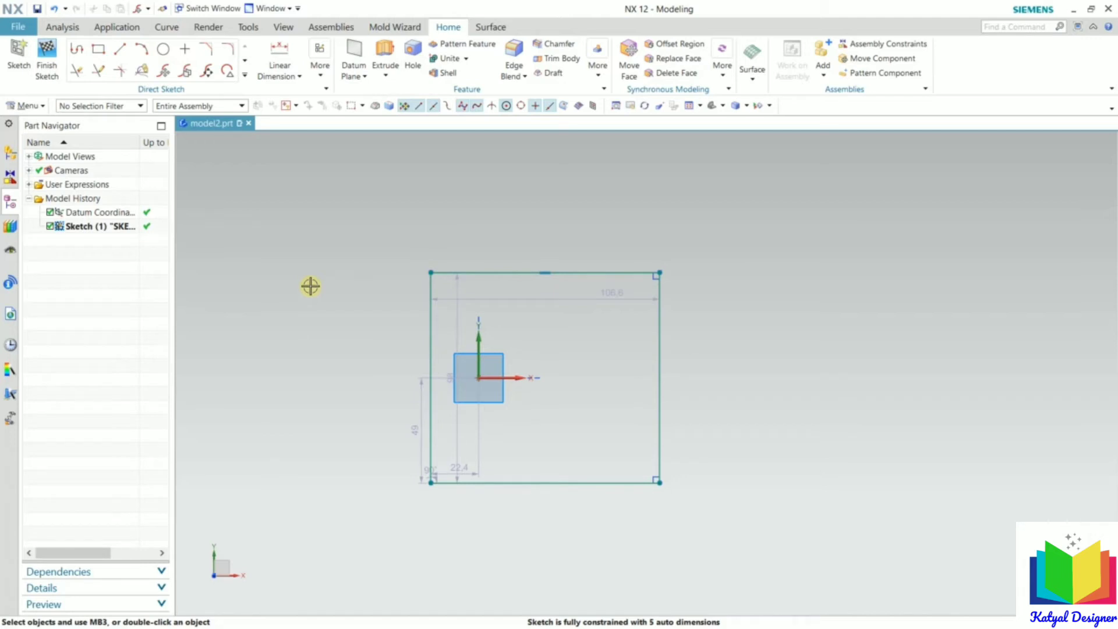
- Sketch a three-point arc with a radius of about 229 mm in the empty area beside the rectangle, and hide the sketch auto dimensions
{"action": "left_click", "coordinate": [244, 74]}
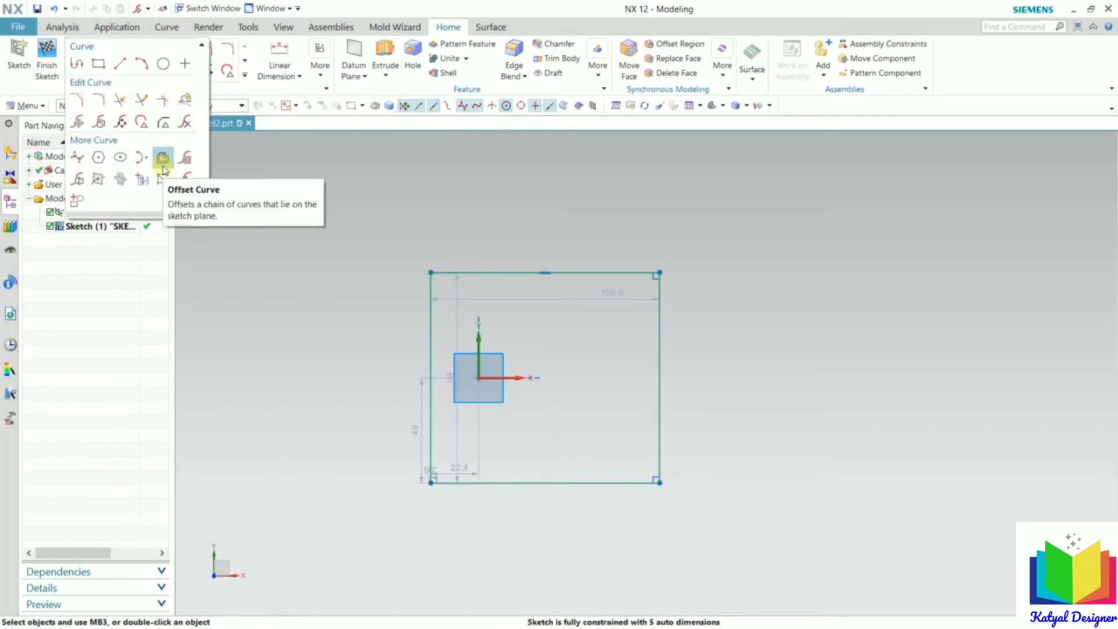
{"action": "left_click", "coordinate": [312, 327]}
{"action": "scroll", "coordinate": [287, 342], "scroll_direction": "down", "scroll_amount": 4}
{"action": "scroll", "coordinate": [765, 334], "scroll_direction": "up", "scroll_amount": 5}
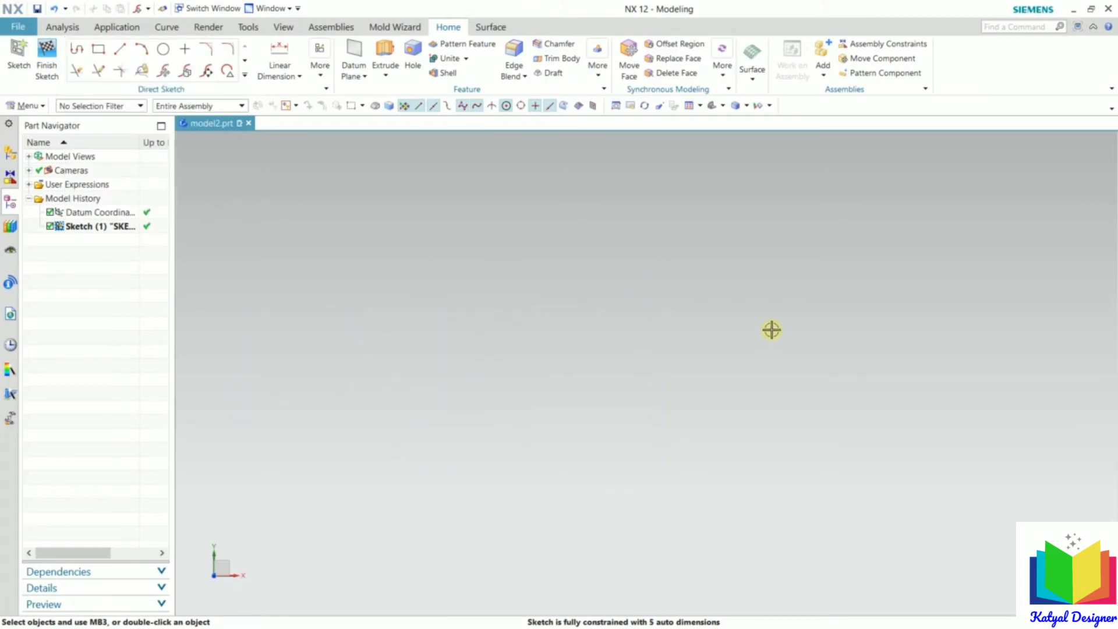
{"action": "left_click", "coordinate": [143, 52]}
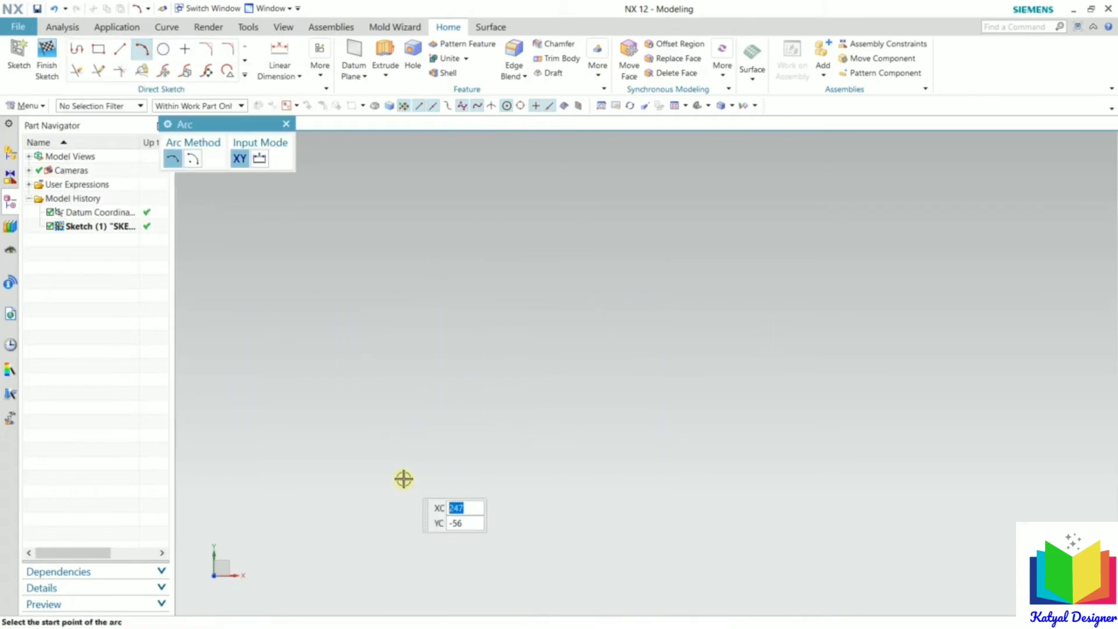
{"action": "left_click", "coordinate": [391, 480]}
{"action": "left_click", "coordinate": [793, 280]}
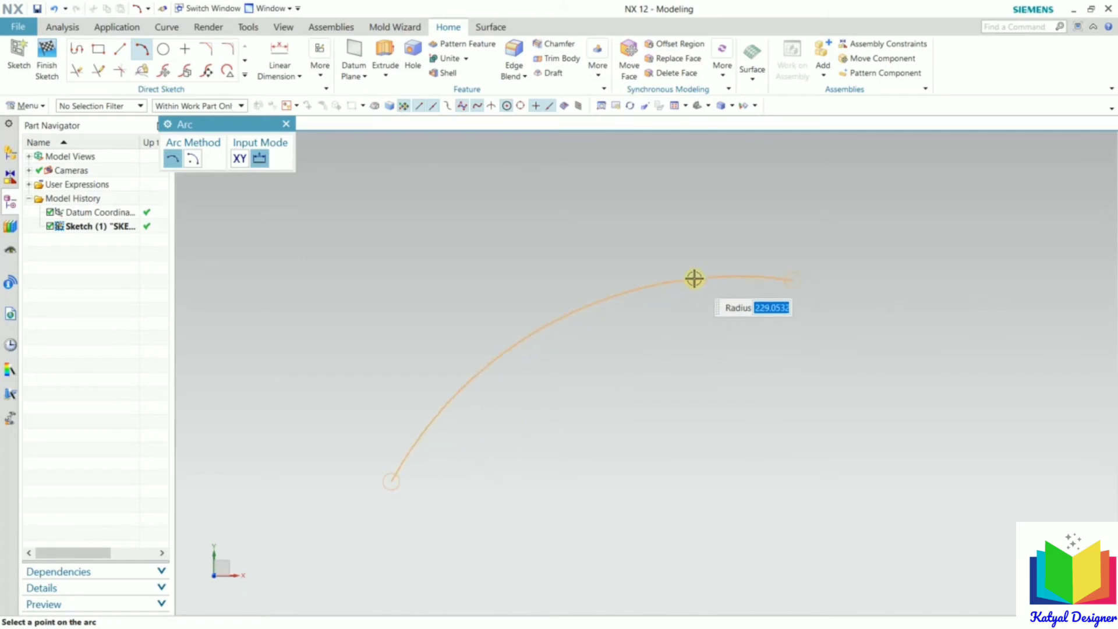
{"action": "left_click", "coordinate": [951, 377]}
{"action": "left_click", "coordinate": [285, 124]}
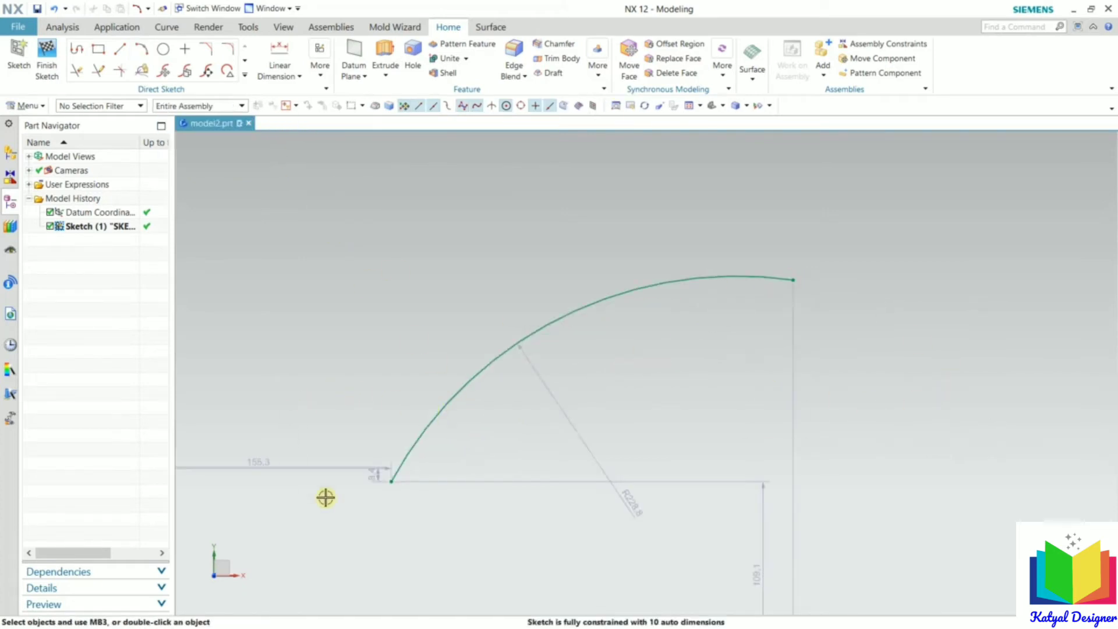
{"action": "left_click", "coordinate": [320, 69]}
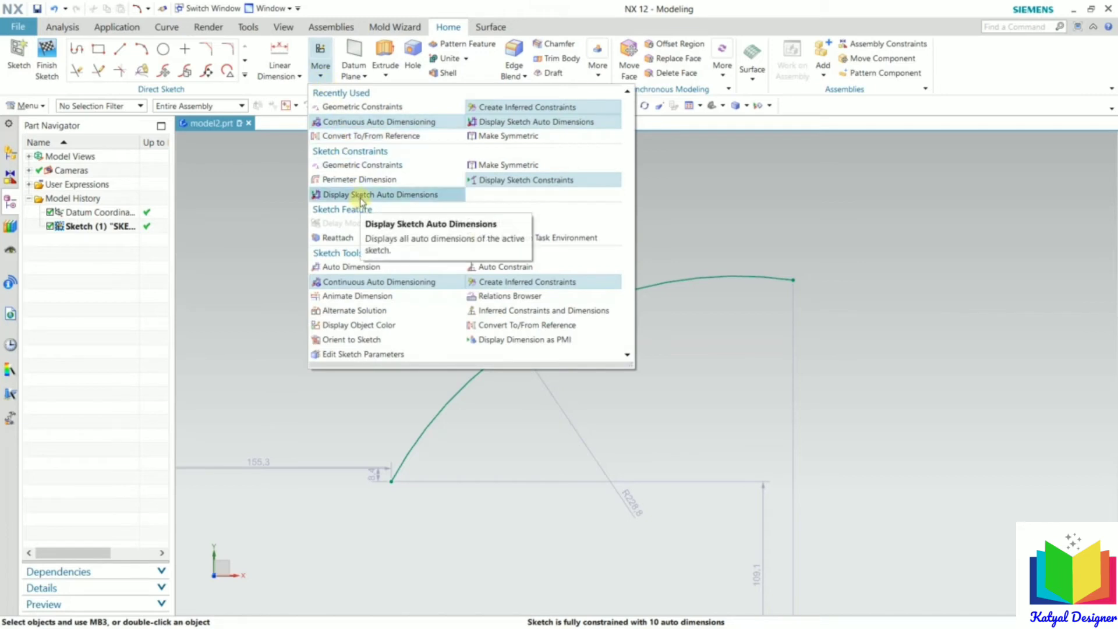
{"action": "left_click", "coordinate": [359, 198]}
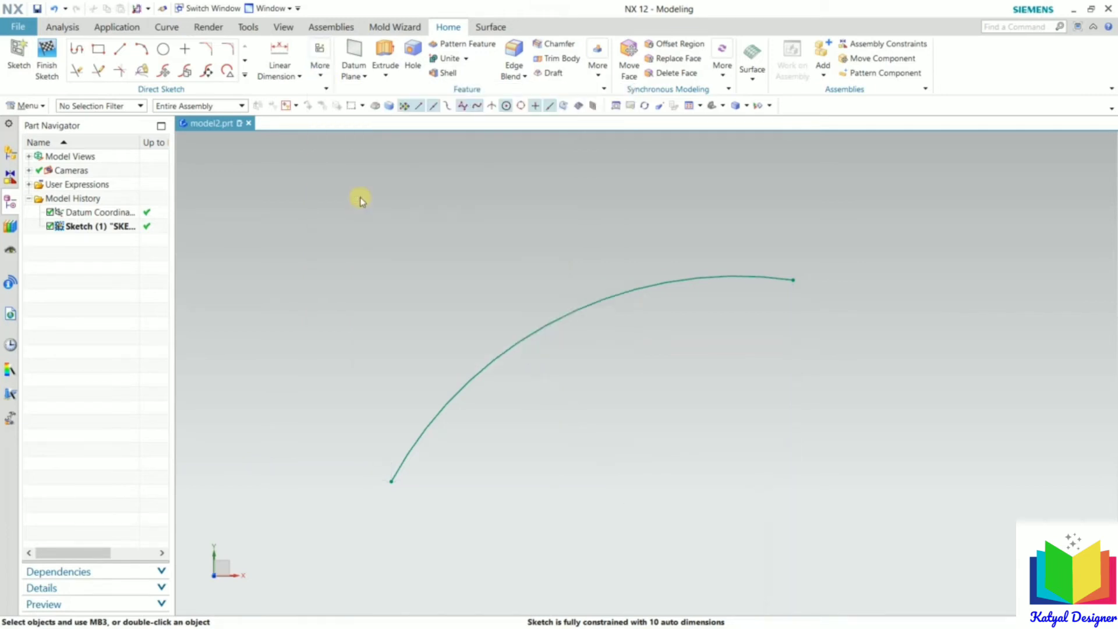
- Preview a one-sided 25 mm Offset Curve of the arc with Symmetric Offset off, and reverse its direction to the inner side
{"action": "left_click", "coordinate": [245, 74]}
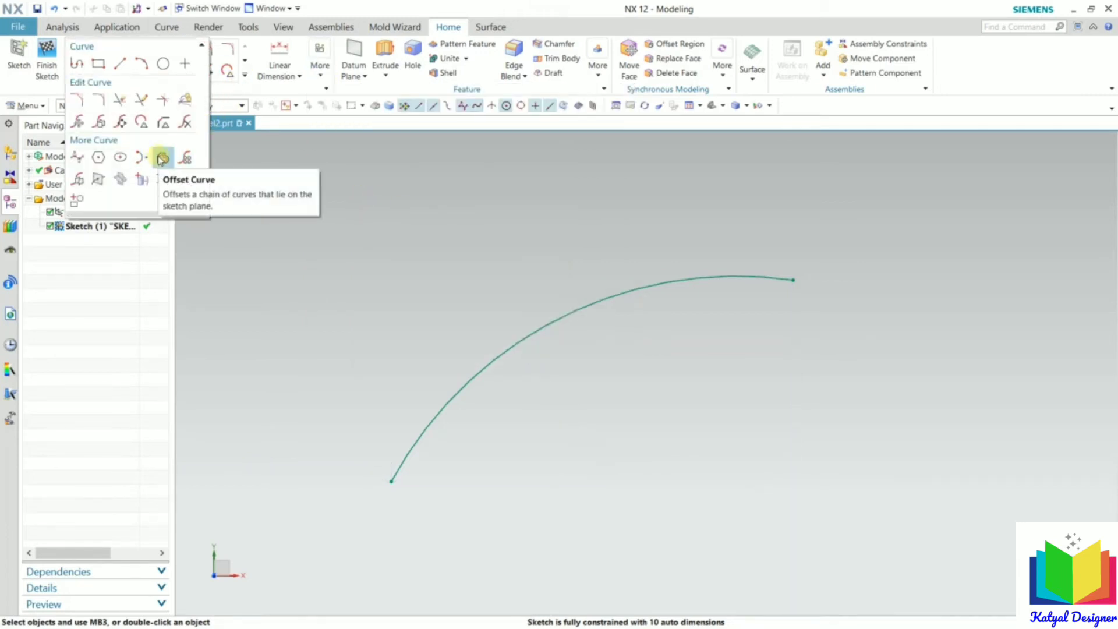
{"action": "left_click", "coordinate": [161, 158]}
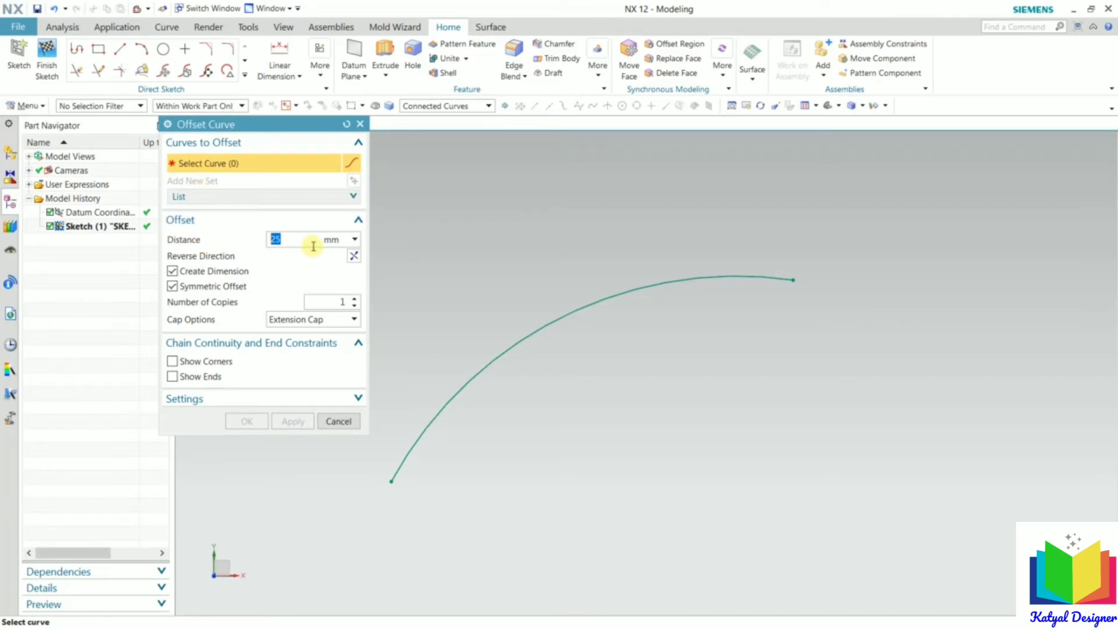
{"action": "left_click", "coordinate": [173, 286]}
{"action": "left_click", "coordinate": [541, 329]}
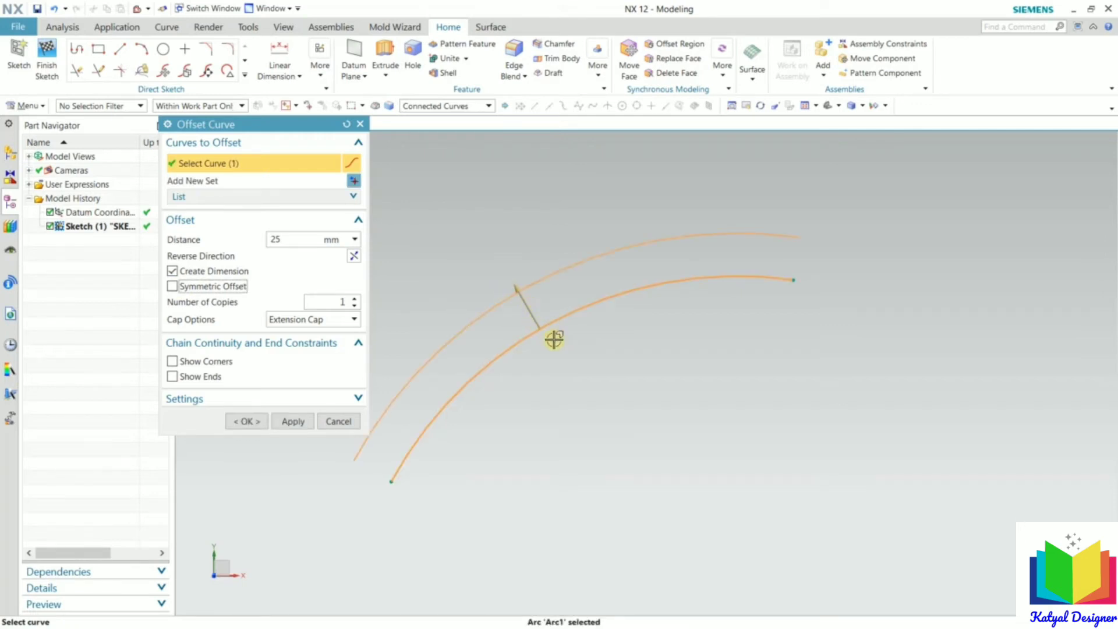
{"action": "left_click", "coordinate": [354, 257]}
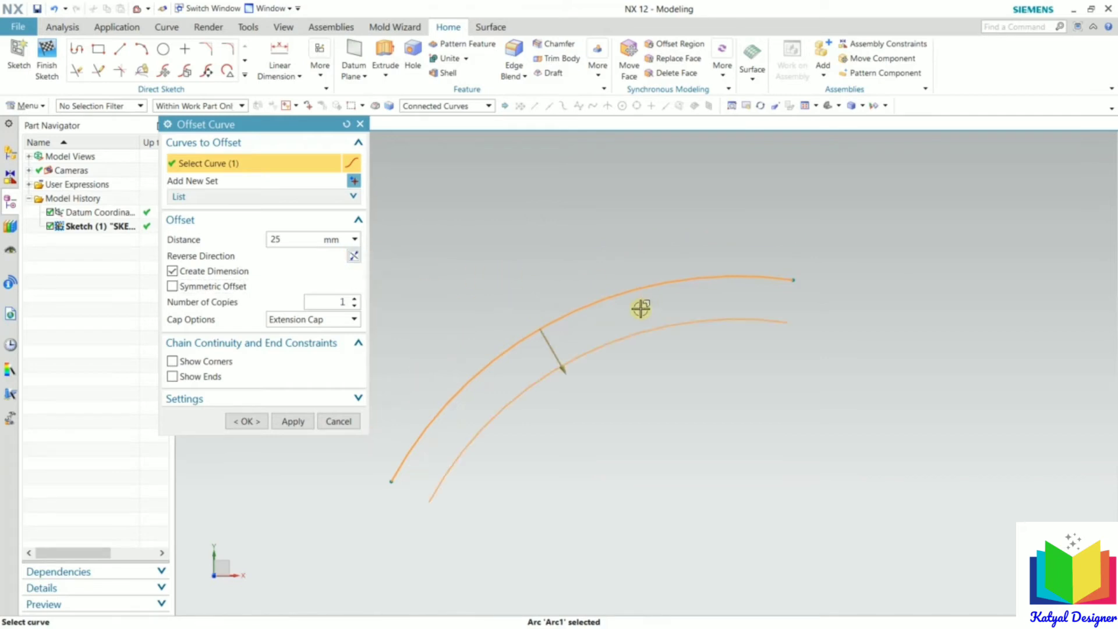
- Turn on Symmetric Offset with the Extension Cap option and create the 25 mm offset curves on both sides of the arc
{"action": "left_click", "coordinate": [198, 287]}
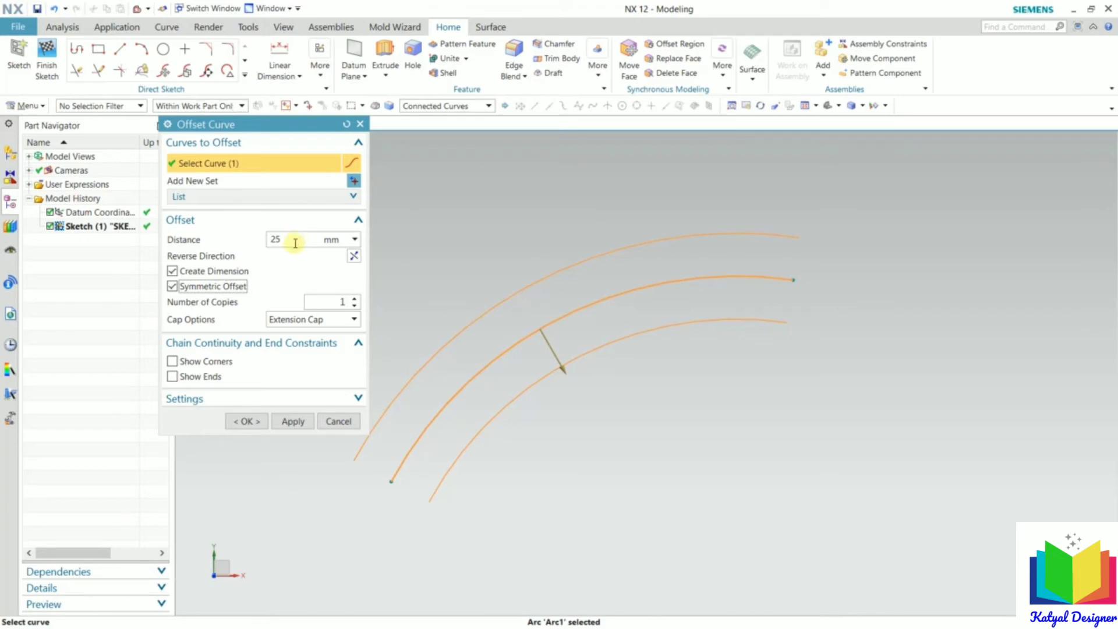
{"action": "left_click", "coordinate": [315, 321]}
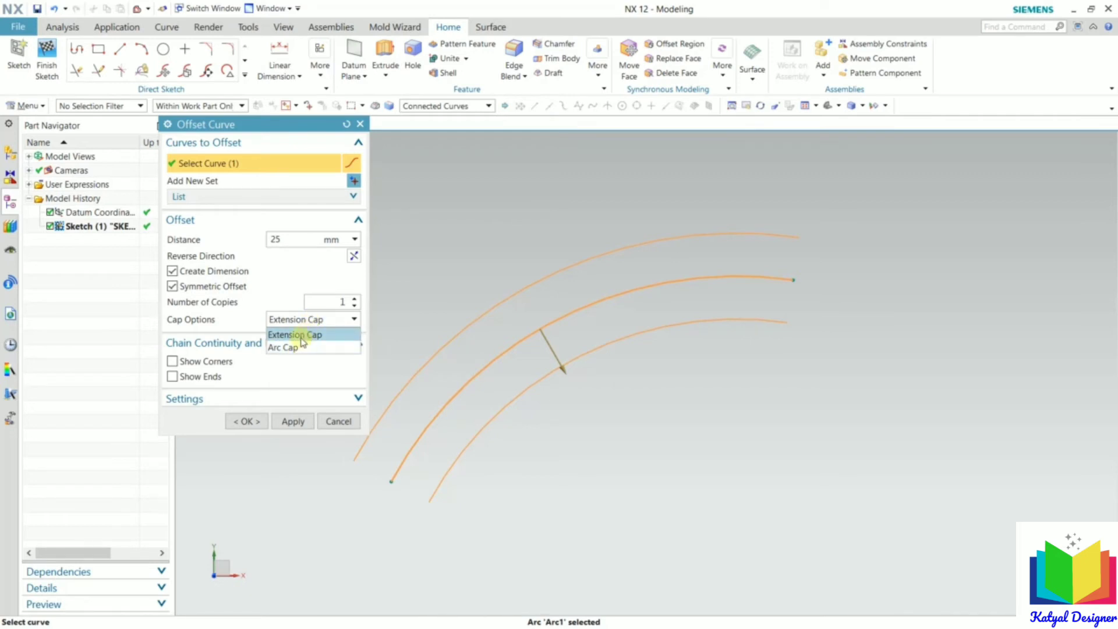
{"action": "left_click", "coordinate": [302, 336]}
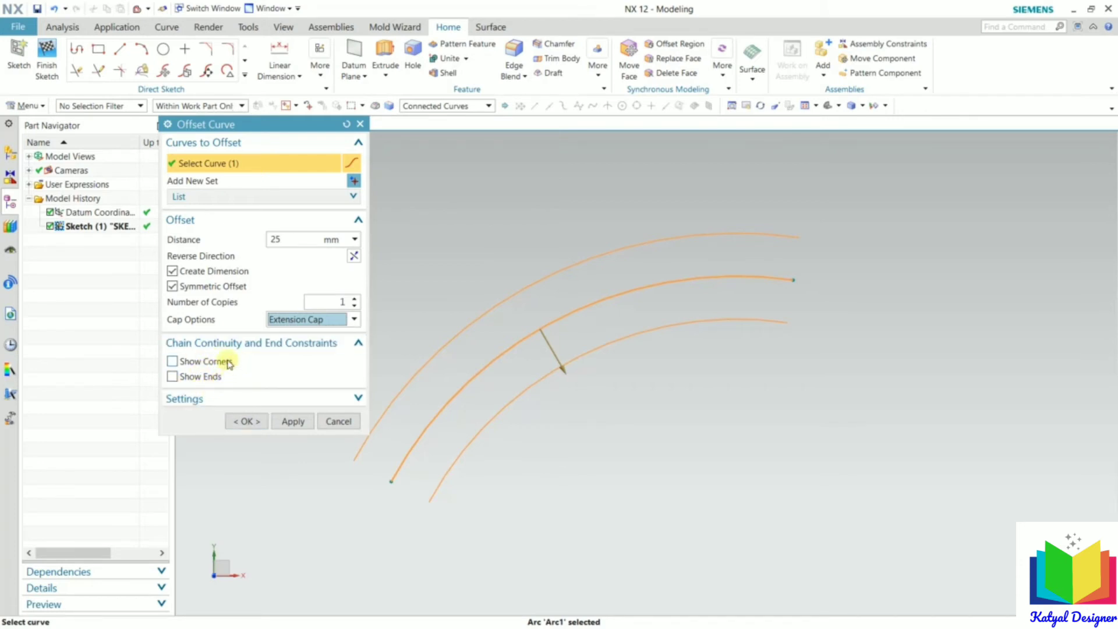
{"action": "left_click", "coordinate": [249, 422]}
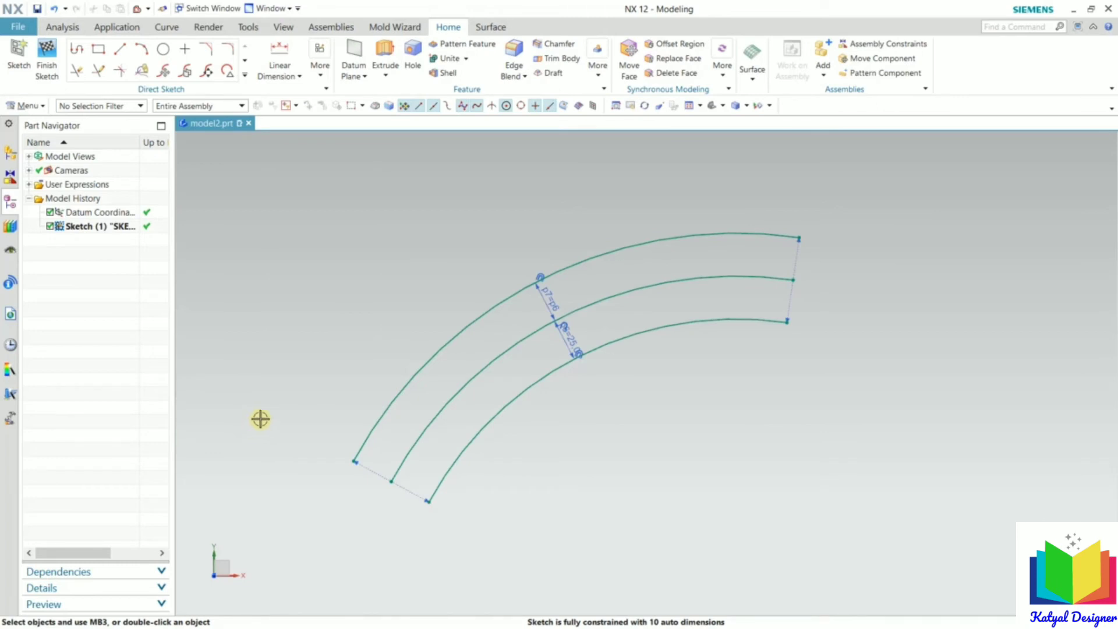
- Pick all four edges of the rectangle as Connected Curves for Offset Move Curve
{"action": "left_click", "coordinate": [245, 75]}
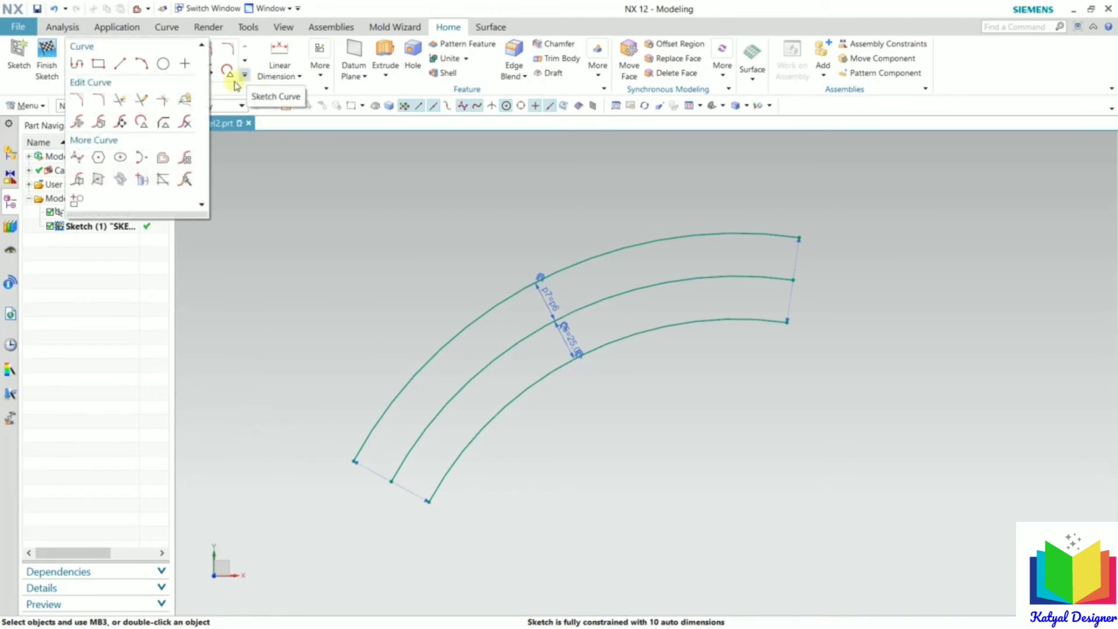
{"action": "left_click", "coordinate": [100, 122]}
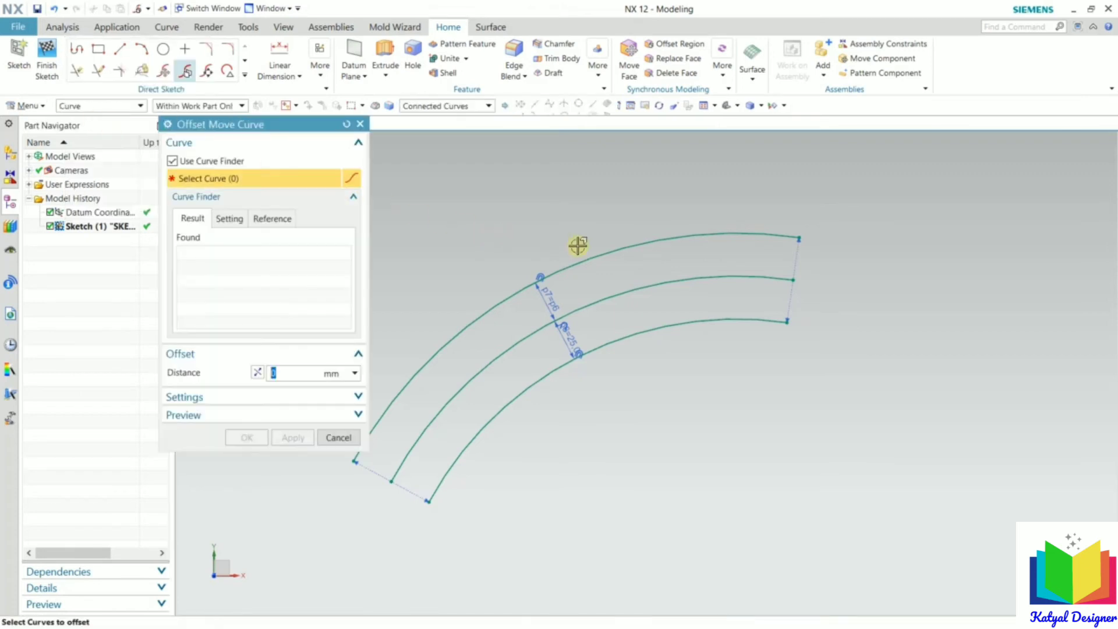
{"action": "scroll", "coordinate": [742, 310], "scroll_direction": "down", "scroll_amount": 4}
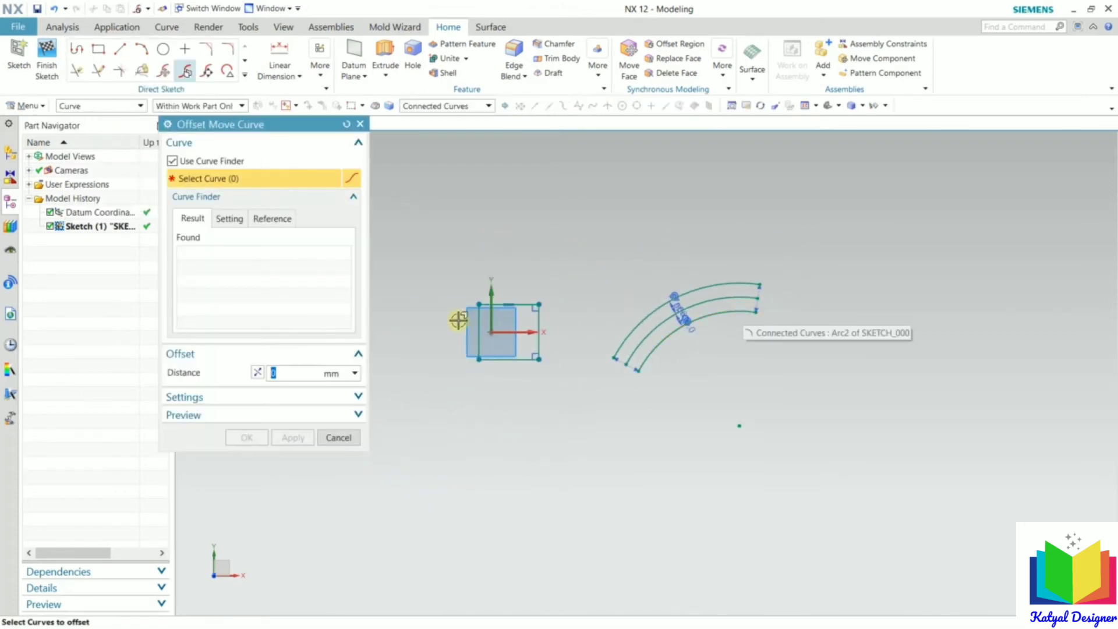
{"action": "scroll", "coordinate": [463, 323], "scroll_direction": "up", "scroll_amount": 4}
{"action": "scroll", "coordinate": [699, 377], "scroll_direction": "up", "scroll_amount": 2}
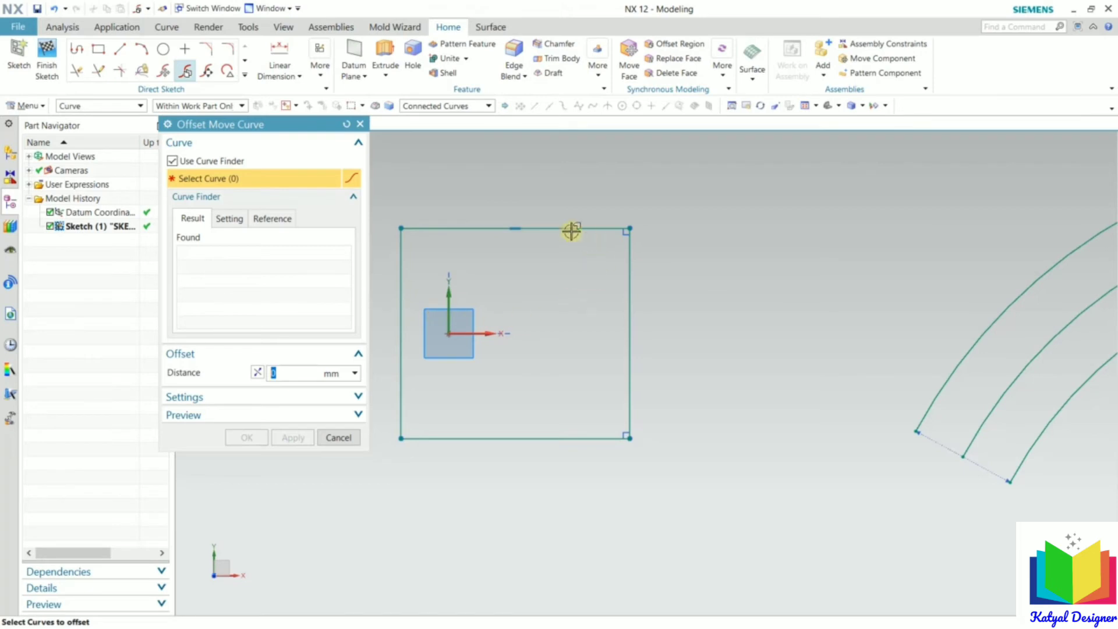
{"action": "left_click", "coordinate": [457, 107]}
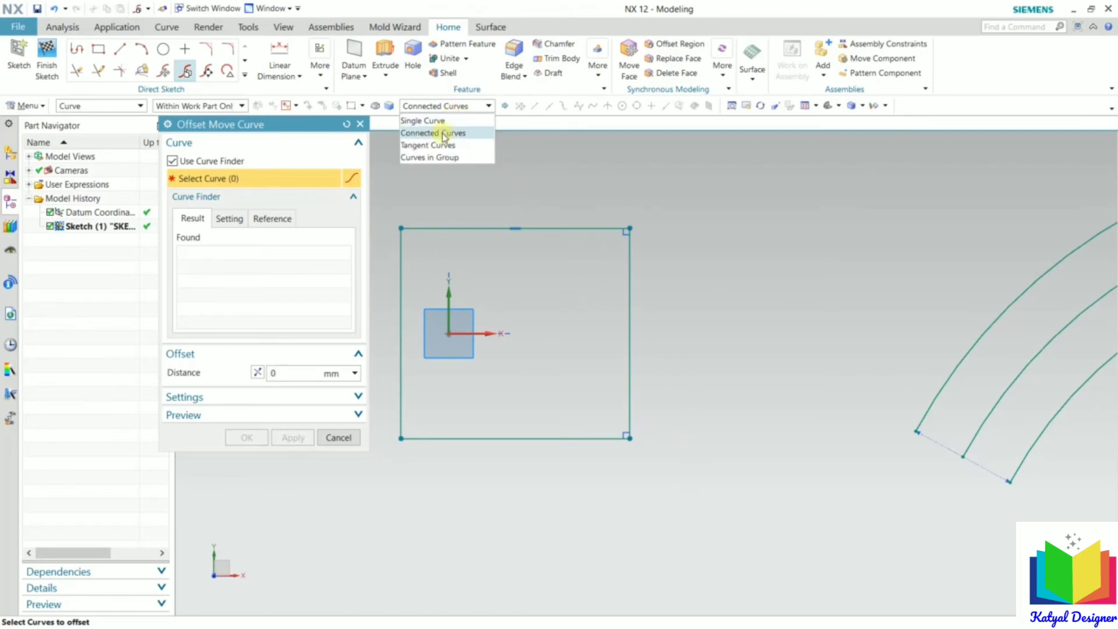
{"action": "left_click", "coordinate": [443, 133]}
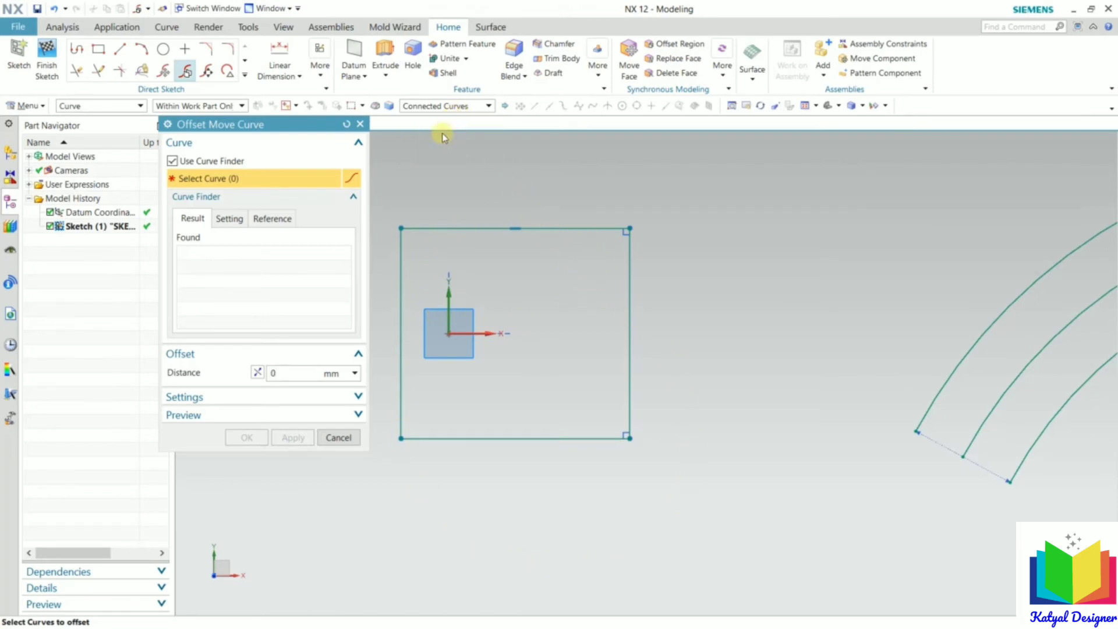
{"action": "left_click", "coordinate": [451, 229]}
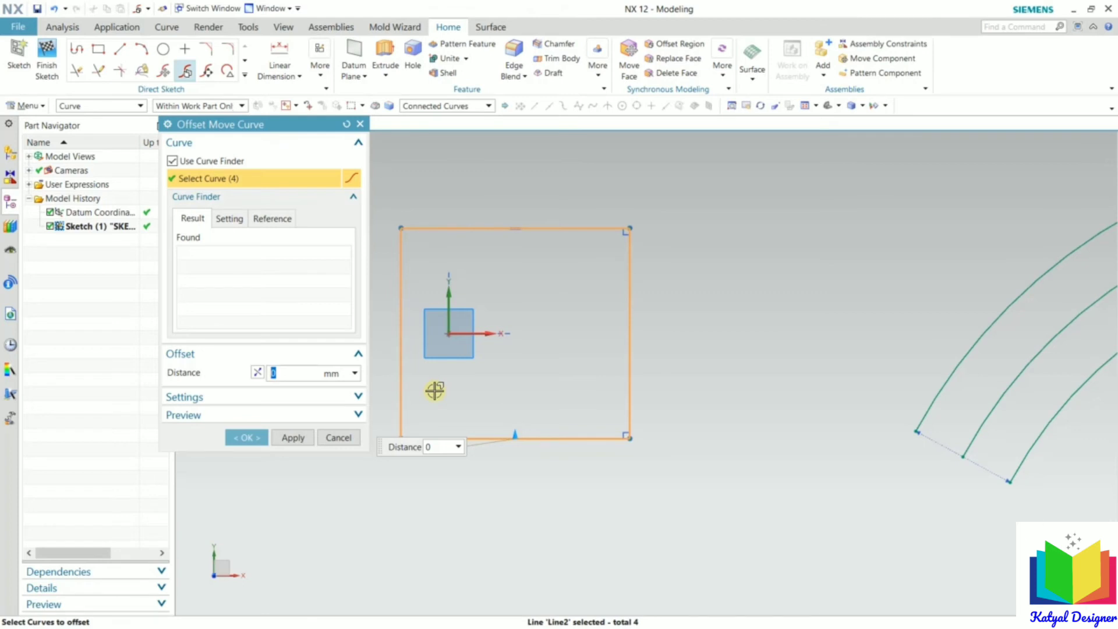
- Set the offset distance to 20 mm, reverse the direction, and move the rectangle's edges outward
{"action": "type", "text": "20"}
{"action": "key", "text": "Return"}
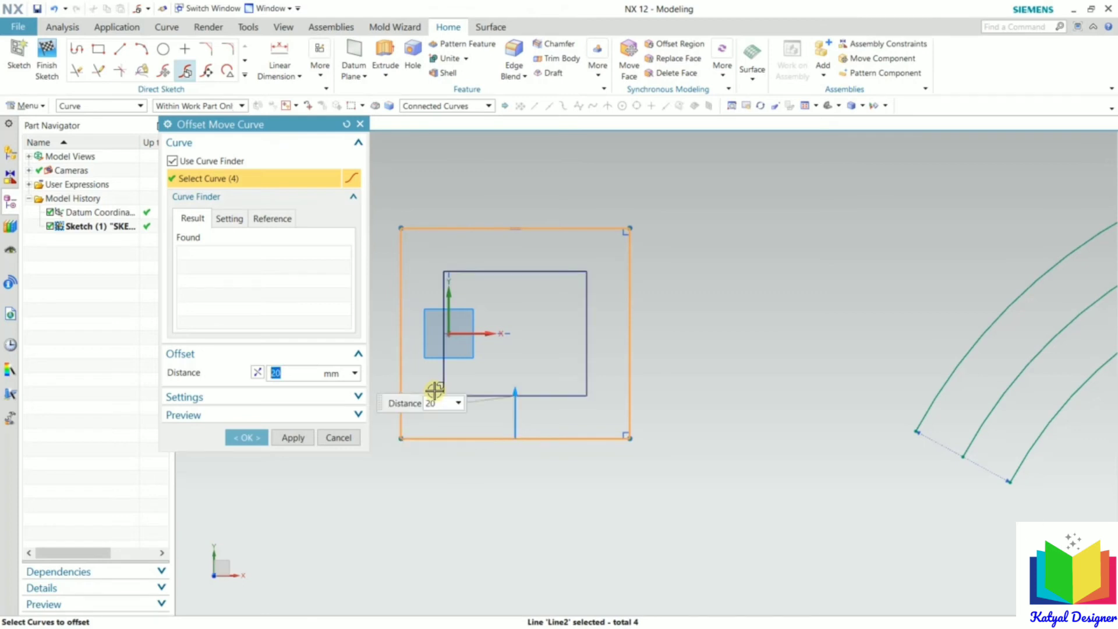
{"action": "scroll", "coordinate": [439, 317], "scroll_direction": "up", "scroll_amount": 3}
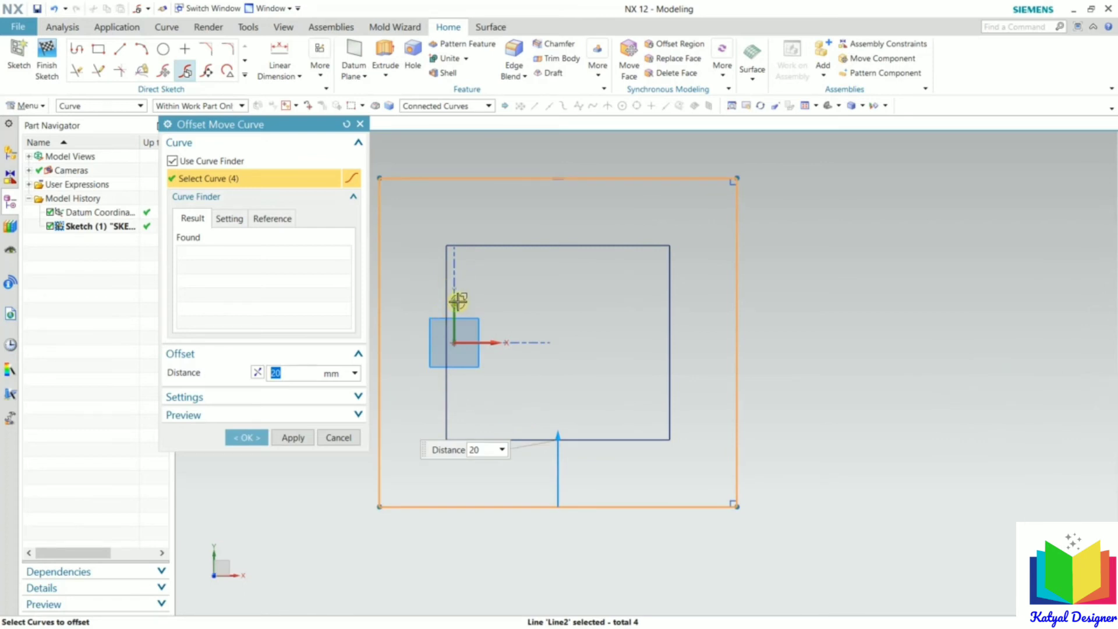
{"action": "scroll", "coordinate": [539, 386], "scroll_direction": "down", "scroll_amount": 2}
{"action": "scroll", "coordinate": [539, 386], "scroll_direction": "up", "scroll_amount": 1}
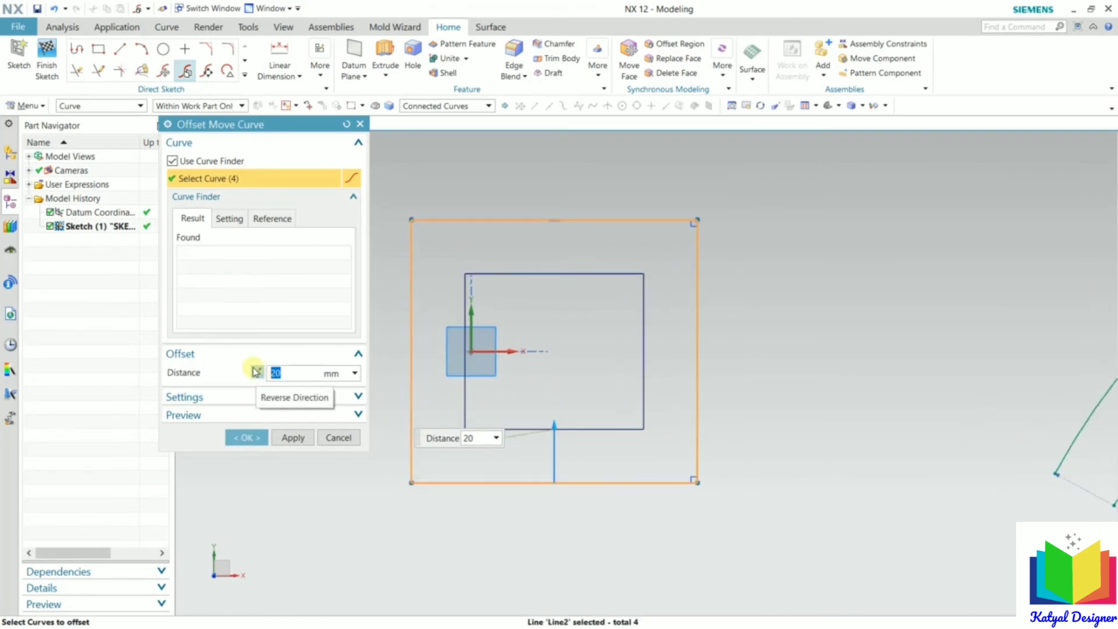
{"action": "left_click", "coordinate": [256, 372]}
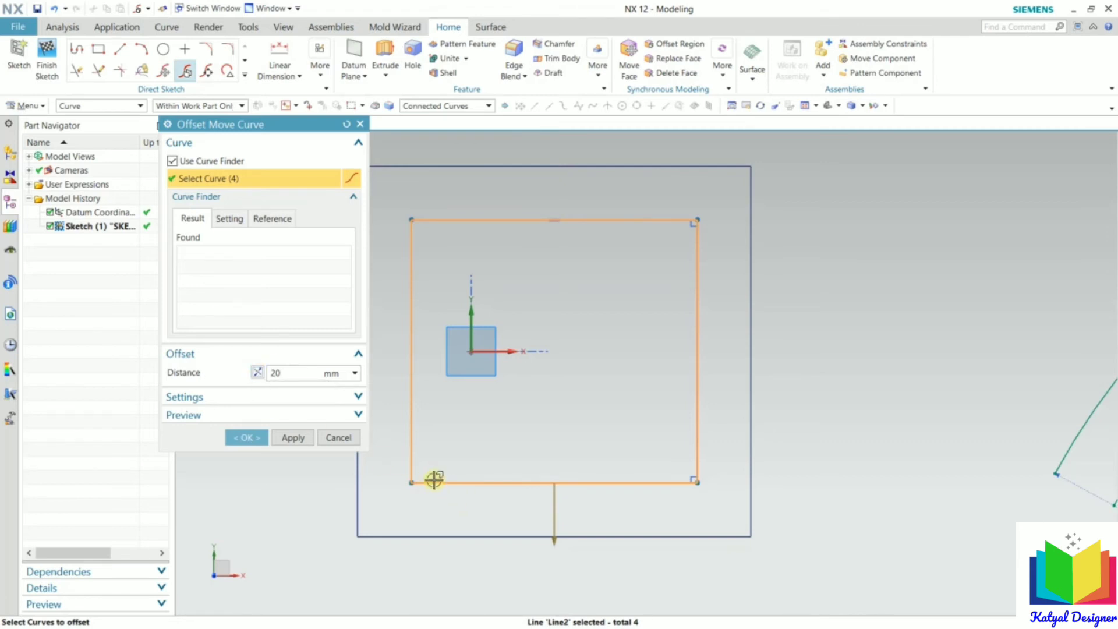
{"action": "left_click", "coordinate": [247, 438]}
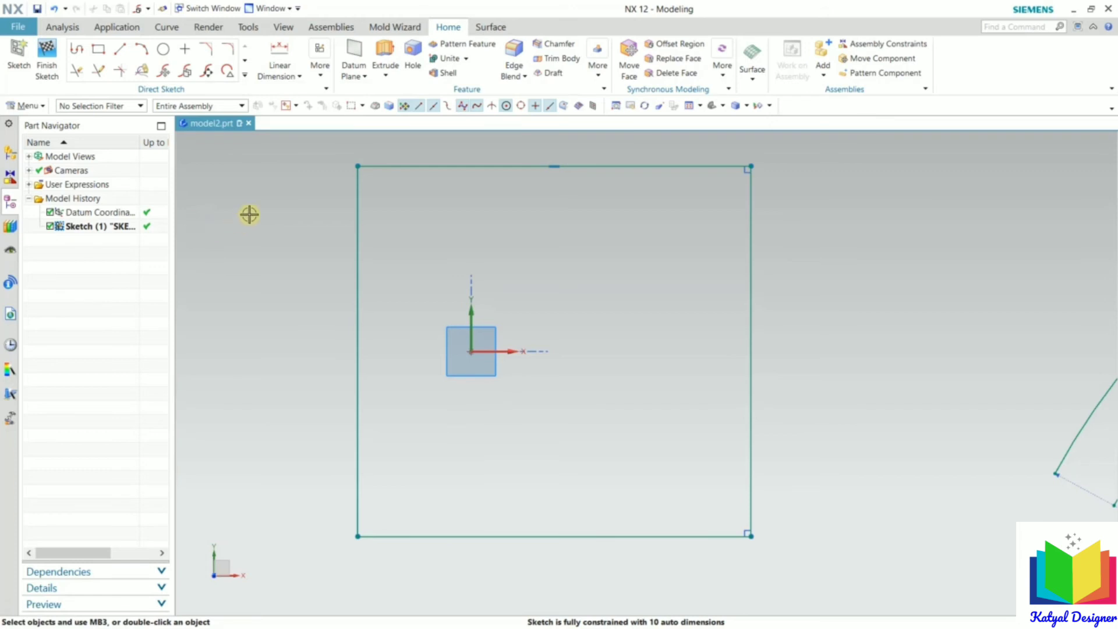
- Start Scale Curve and select all four edges of the rectangle using the Connected Curves rule
{"action": "left_click", "coordinate": [207, 72]}
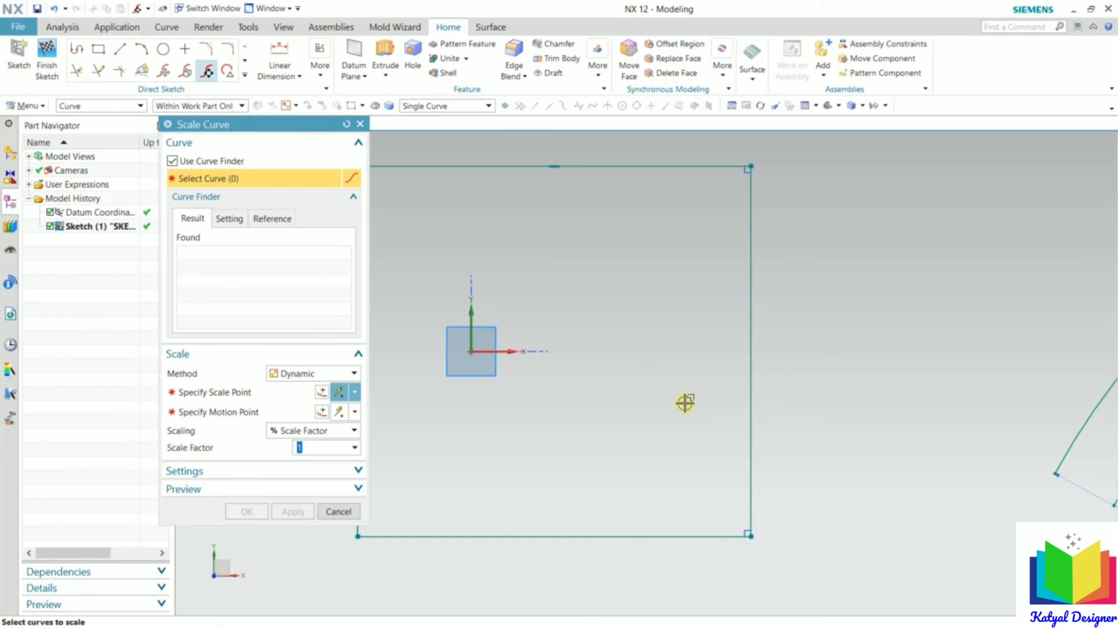
{"action": "scroll", "coordinate": [715, 434], "scroll_direction": "down", "scroll_amount": 2}
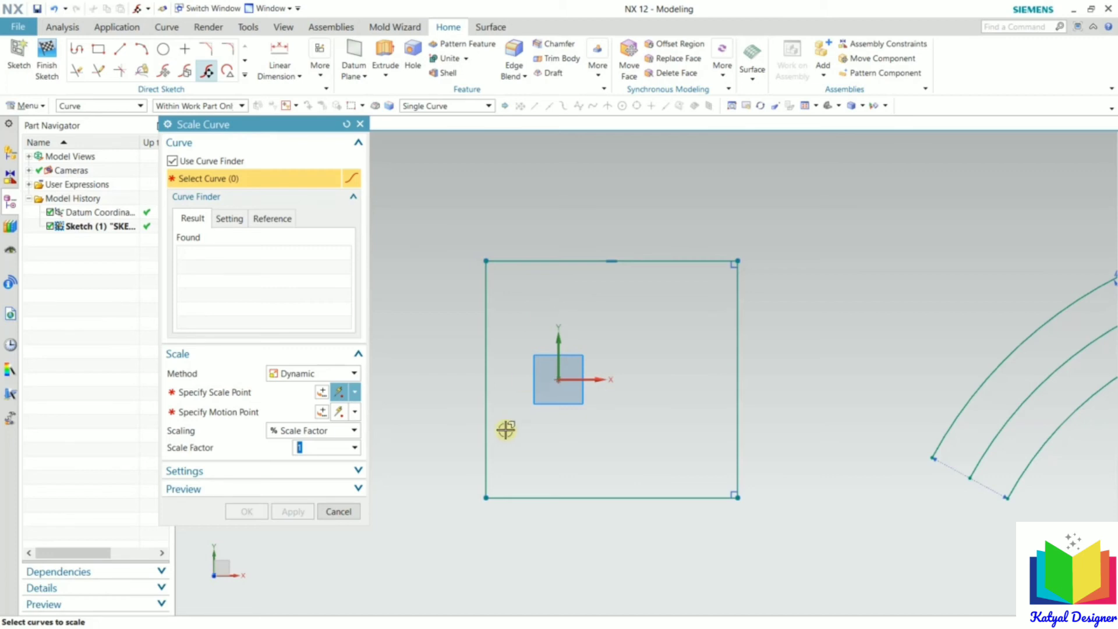
{"action": "left_click", "coordinate": [548, 259]}
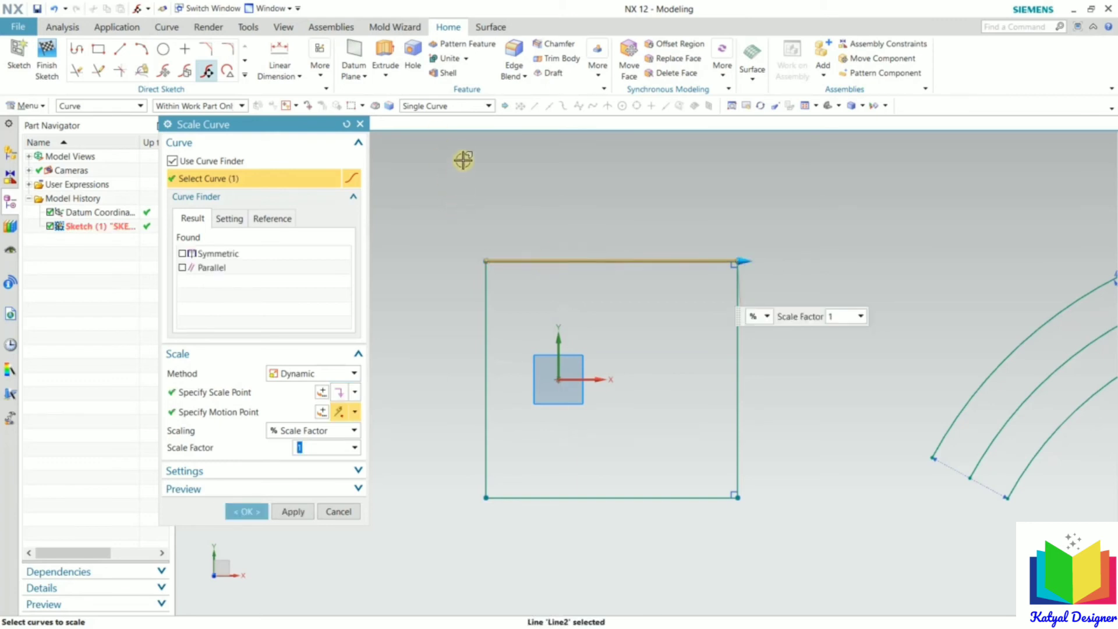
{"action": "left_click", "coordinate": [448, 106]}
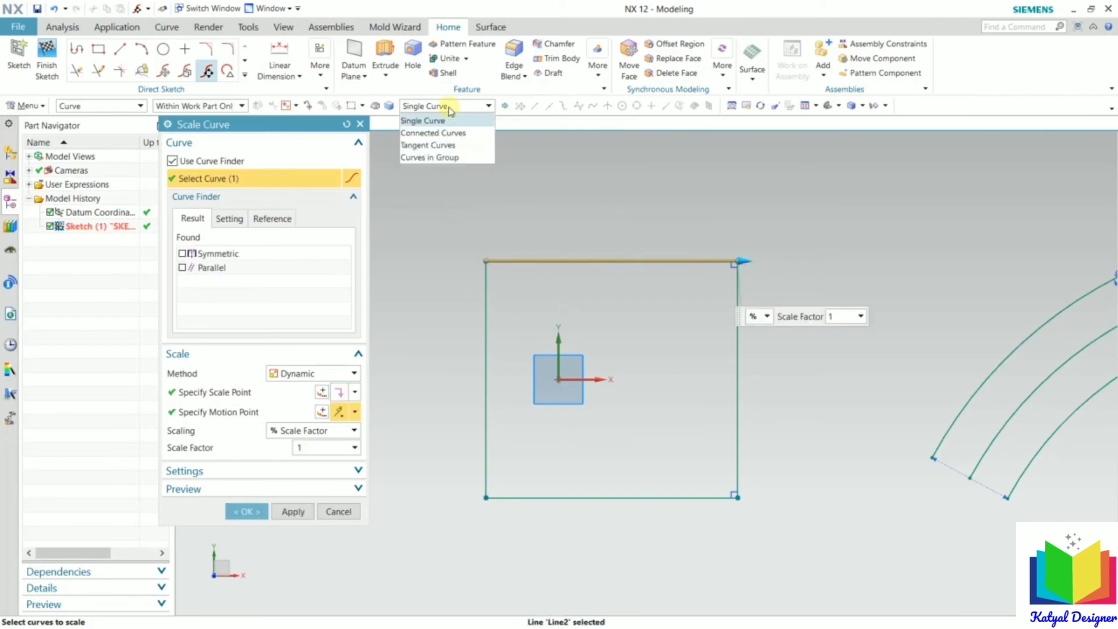
{"action": "left_click", "coordinate": [431, 133]}
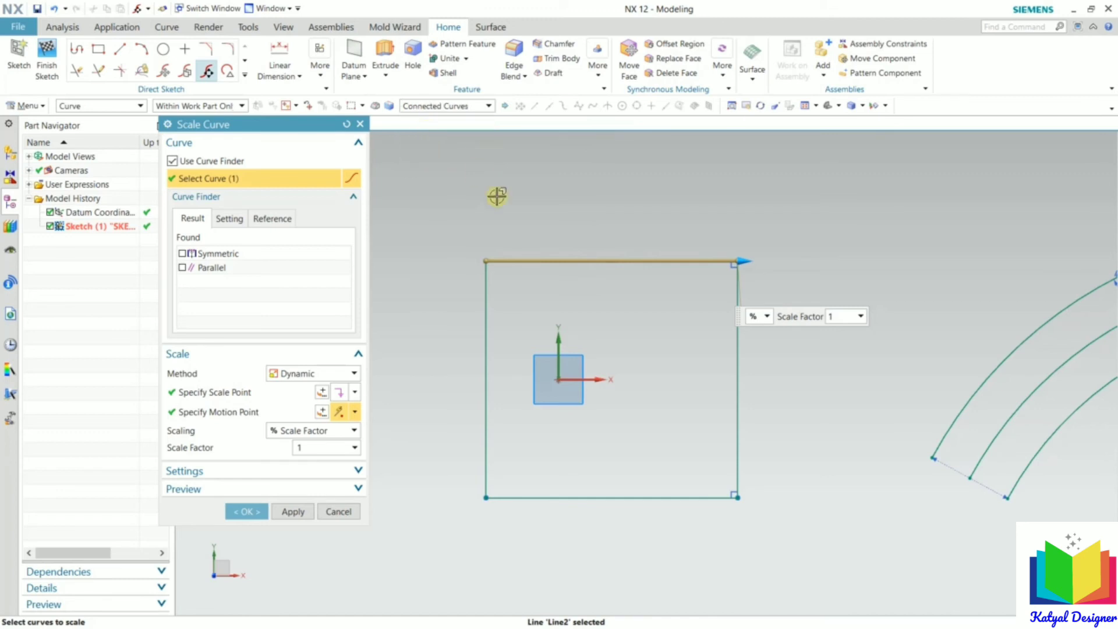
{"action": "left_click", "coordinate": [483, 310]}
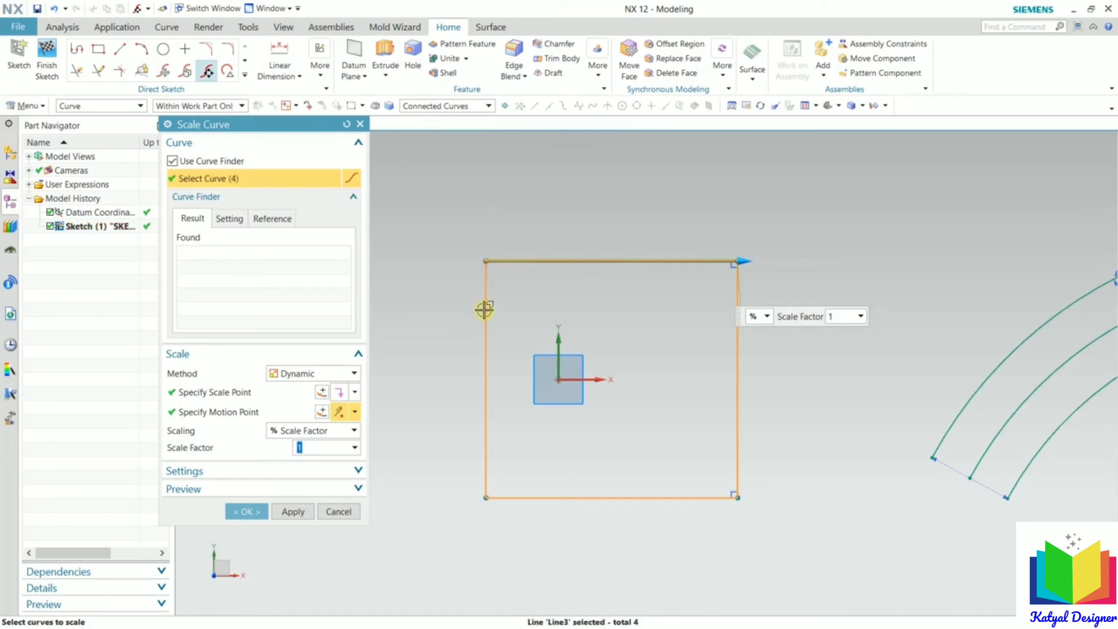
- Specify the rectangle's lower-left corner as the scale point and scale the rectangle dynamically by a factor of 2
{"action": "left_click", "coordinate": [236, 393]}
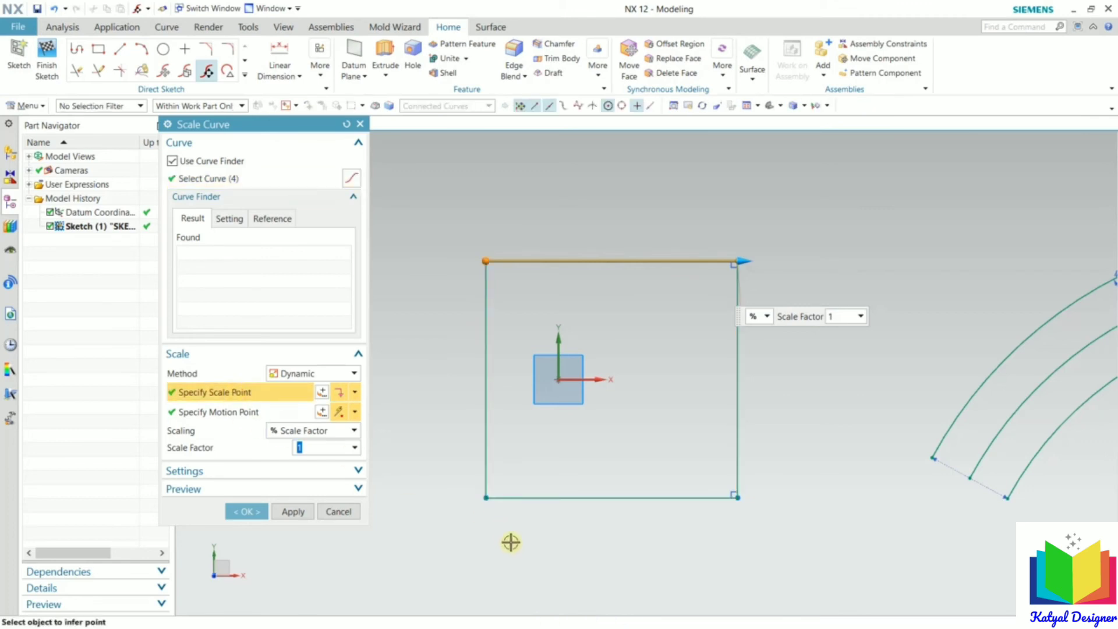
{"action": "scroll", "coordinate": [505, 532], "scroll_direction": "up", "scroll_amount": 4}
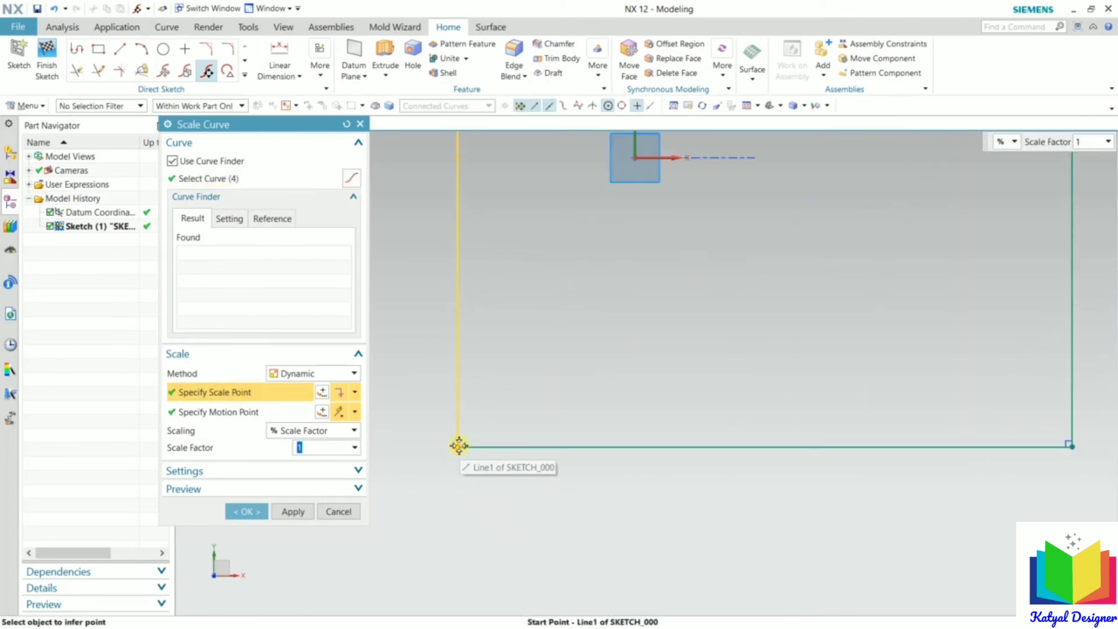
{"action": "left_click", "coordinate": [458, 445]}
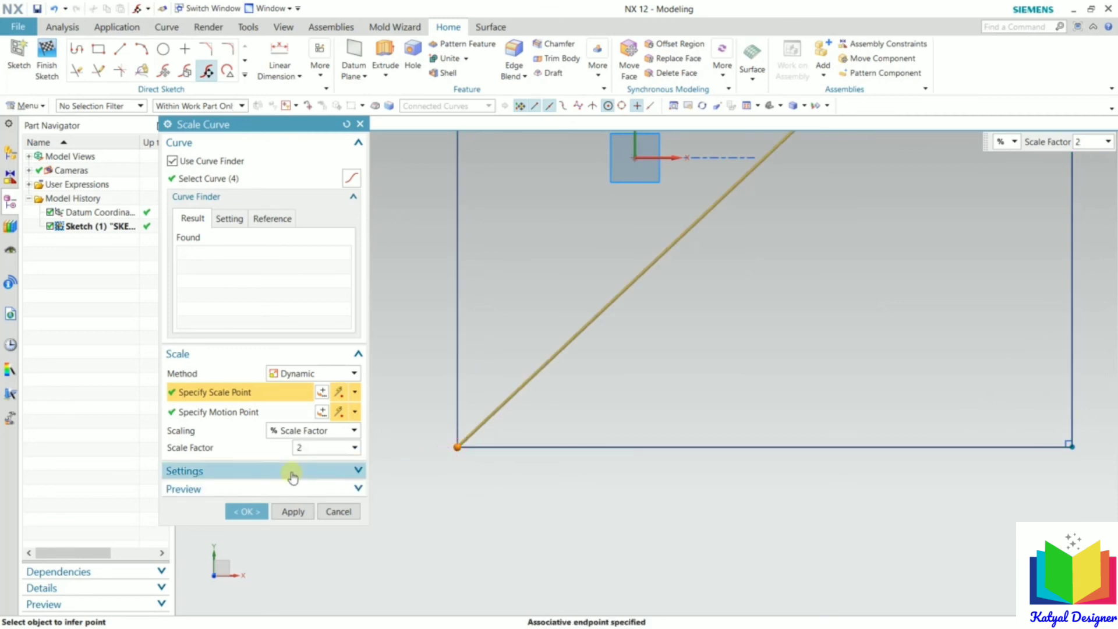
{"action": "key", "text": "Return"}
{"action": "scroll", "coordinate": [544, 472], "scroll_direction": "down", "scroll_amount": 5}
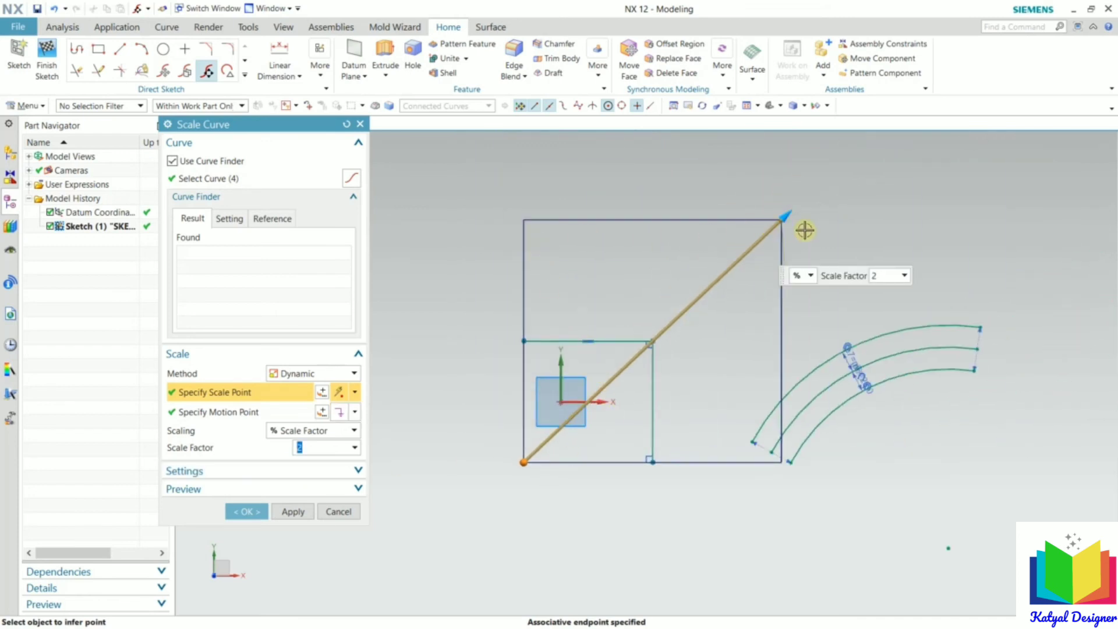
{"action": "left_click", "coordinate": [522, 463]}
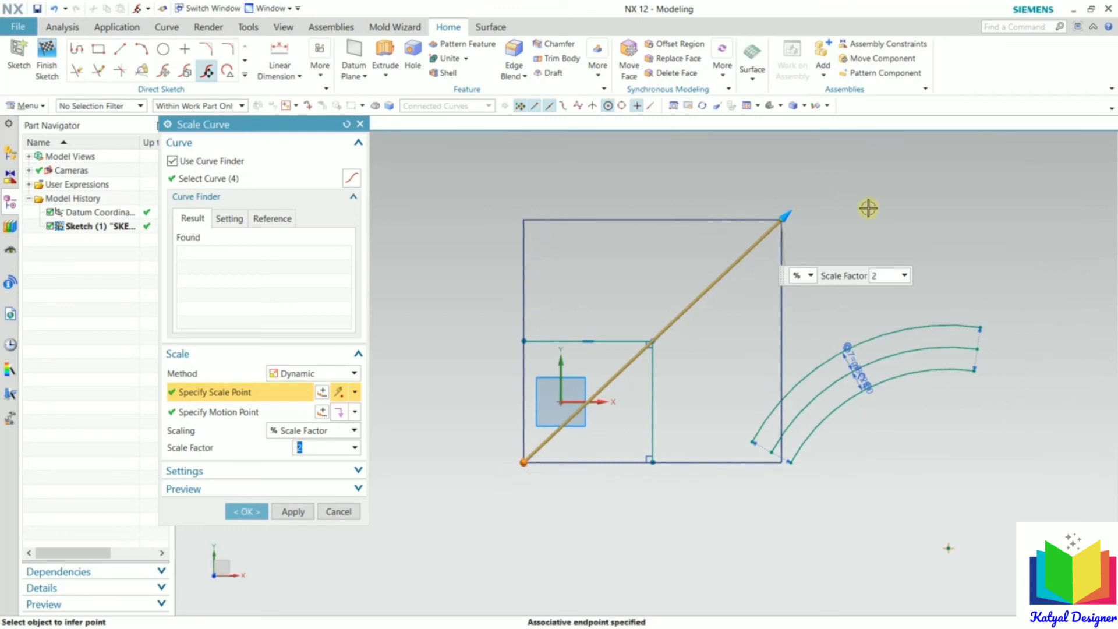
{"action": "left_click", "coordinate": [251, 511]}
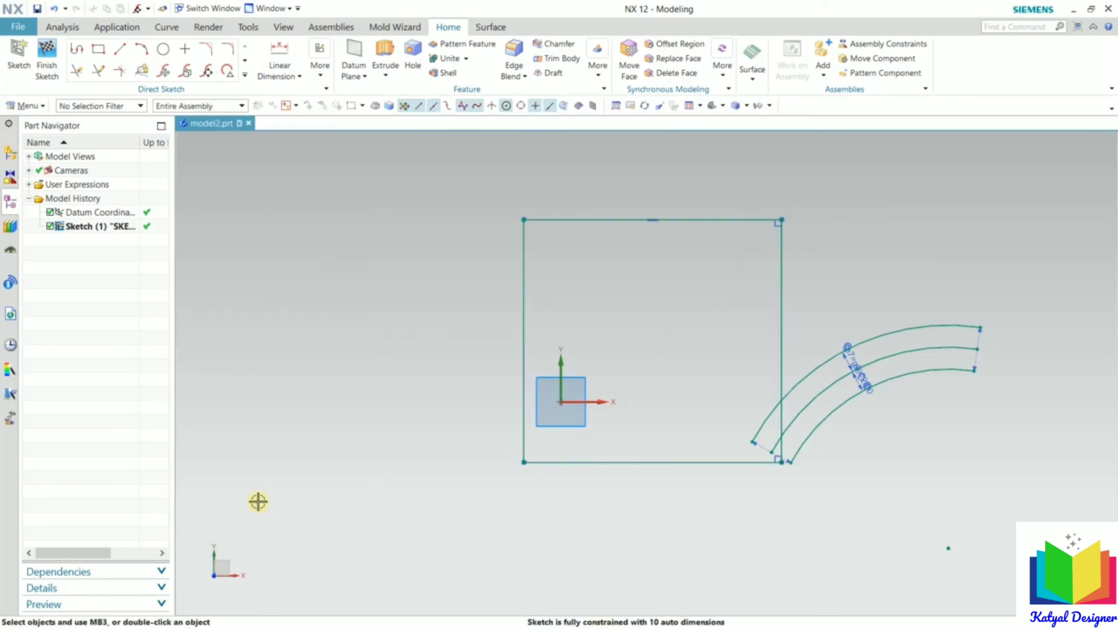
- Chamfer the rectangle's upper-left corner with a symmetric distance of about 99 mm, trimming the input curves
{"action": "left_click", "coordinate": [244, 76]}
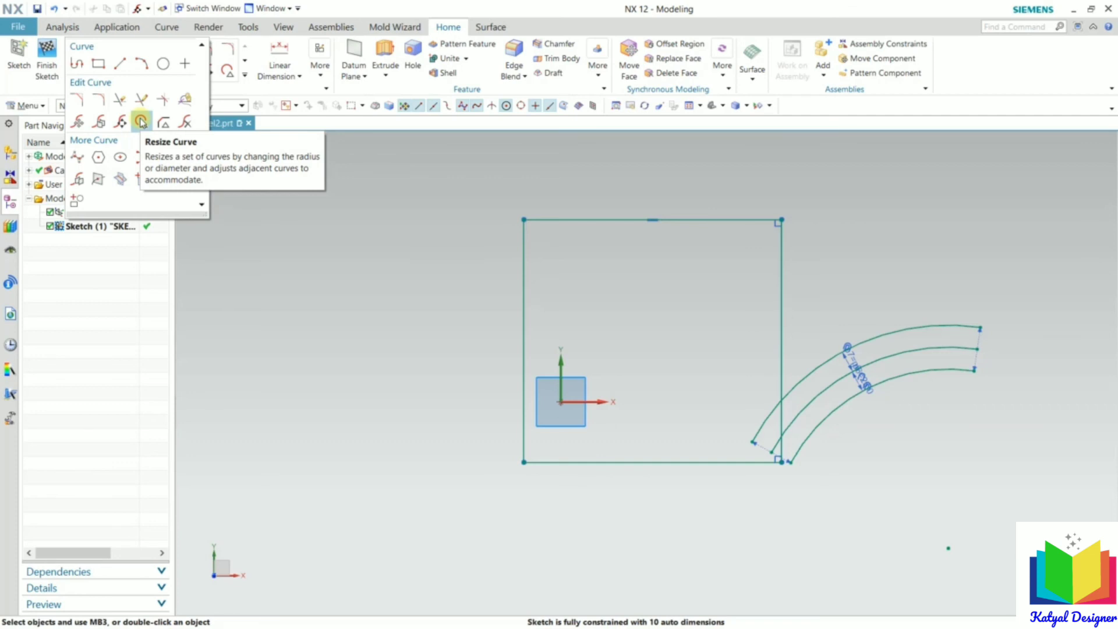
{"action": "left_click", "coordinate": [81, 102]}
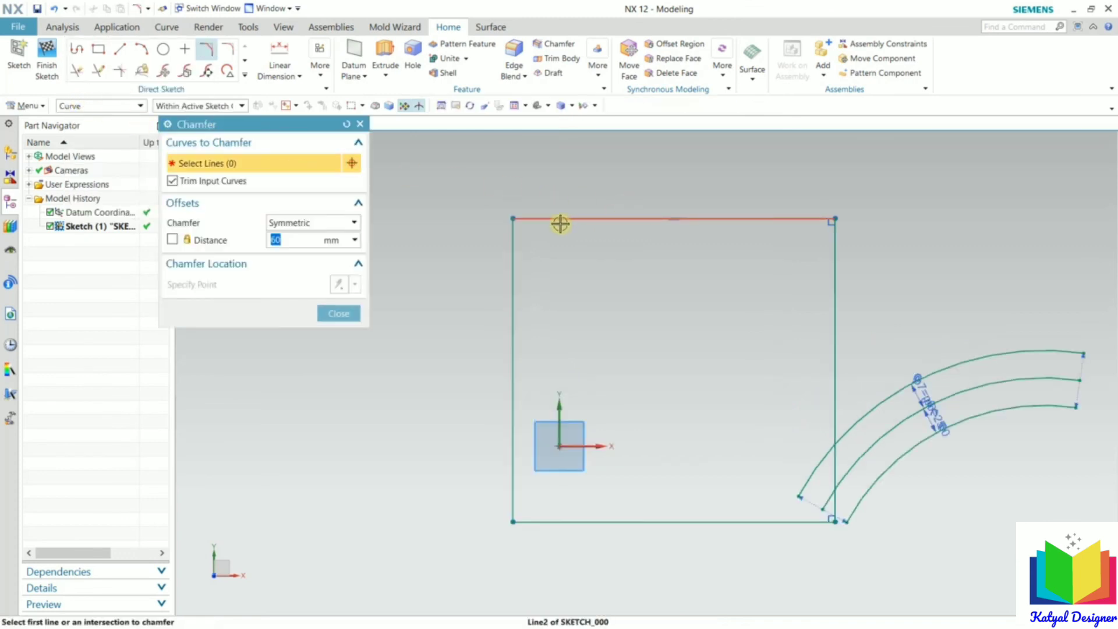
{"action": "scroll", "coordinate": [559, 224], "scroll_direction": "up", "scroll_amount": 3}
{"action": "left_click", "coordinate": [522, 214]}
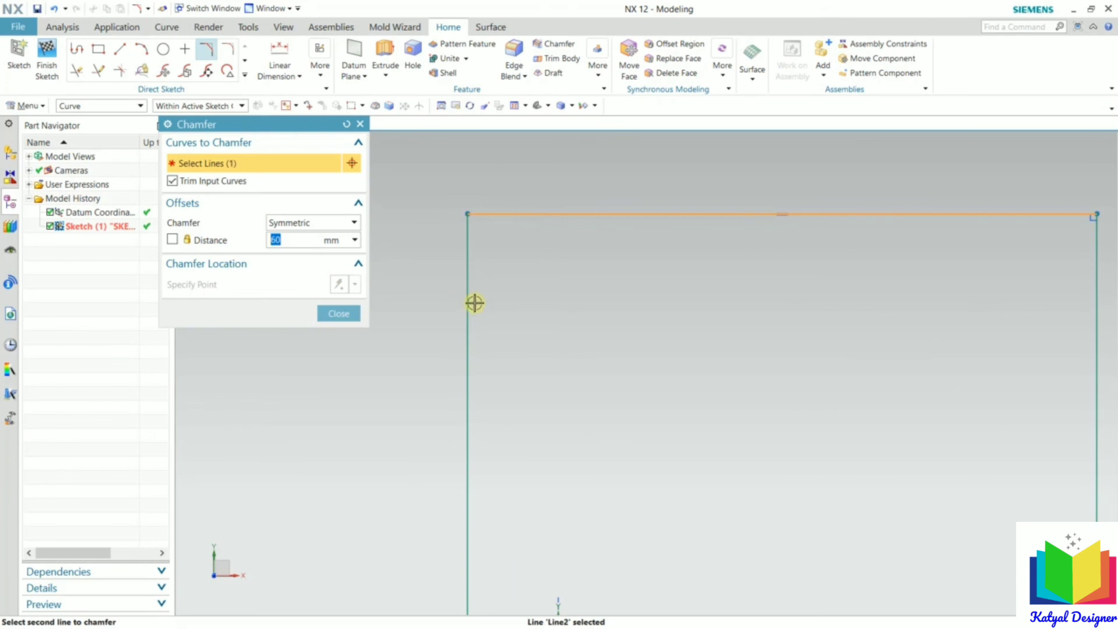
{"action": "left_click", "coordinate": [471, 310]}
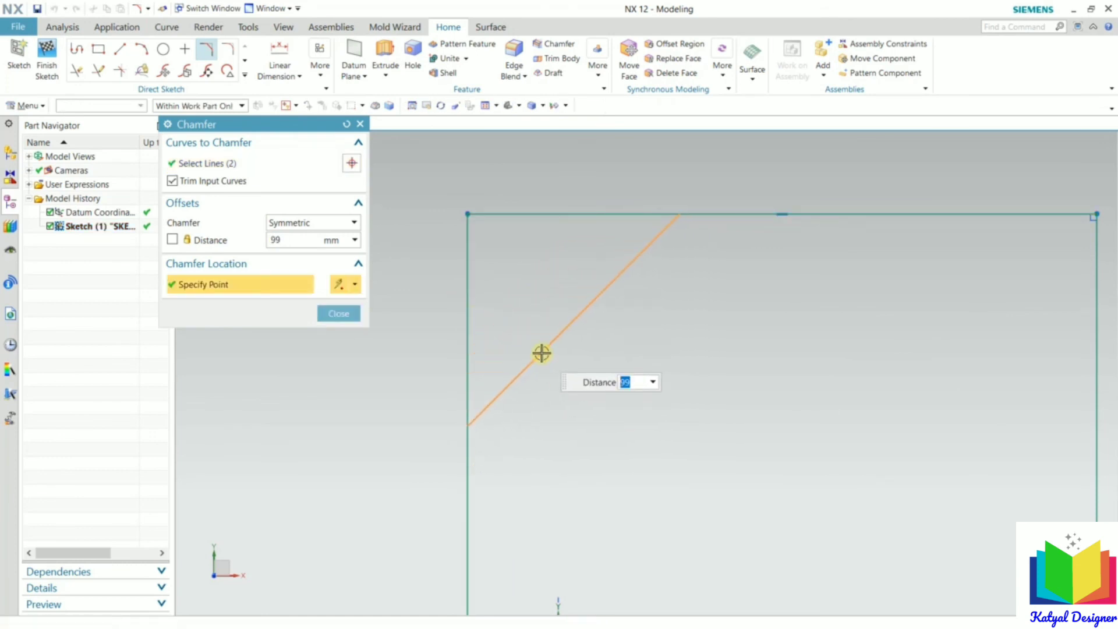
{"action": "left_click", "coordinate": [541, 353]}
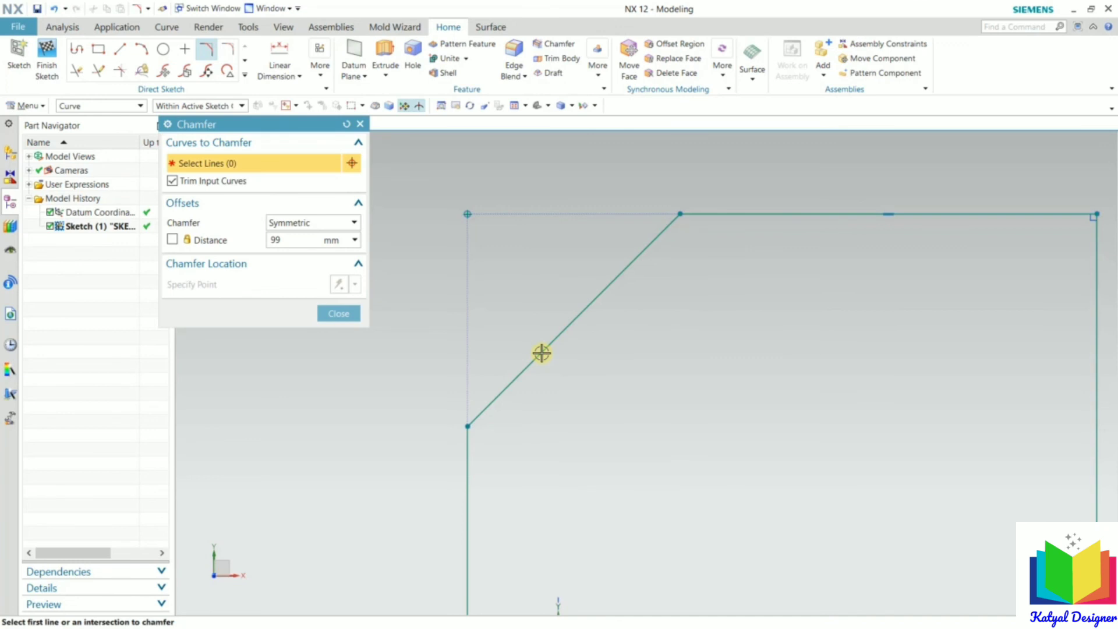
{"action": "left_click", "coordinate": [340, 315]}
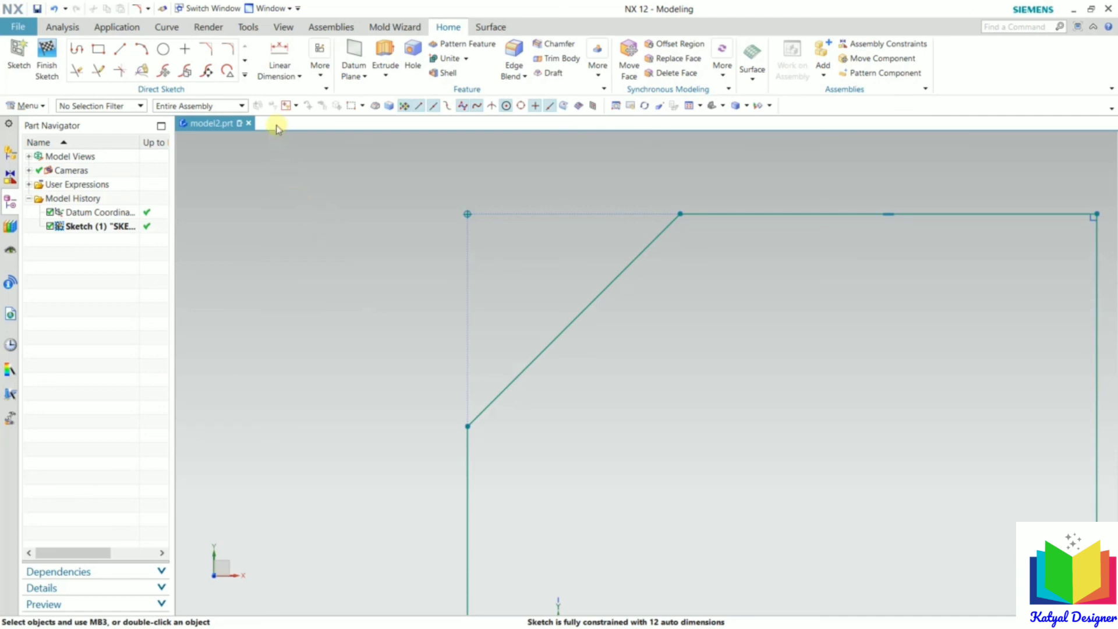
- Use Resize Chamfer Curve to set the upper-left corner chamfer's distance to 50 mm
{"action": "left_click", "coordinate": [245, 75]}
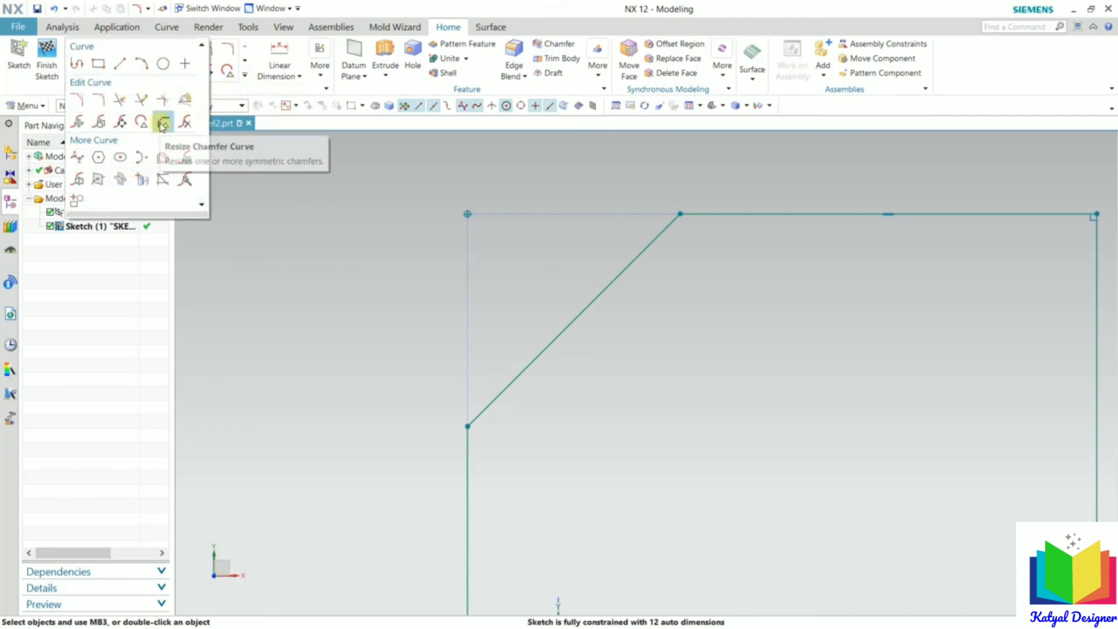
{"action": "left_click", "coordinate": [162, 124]}
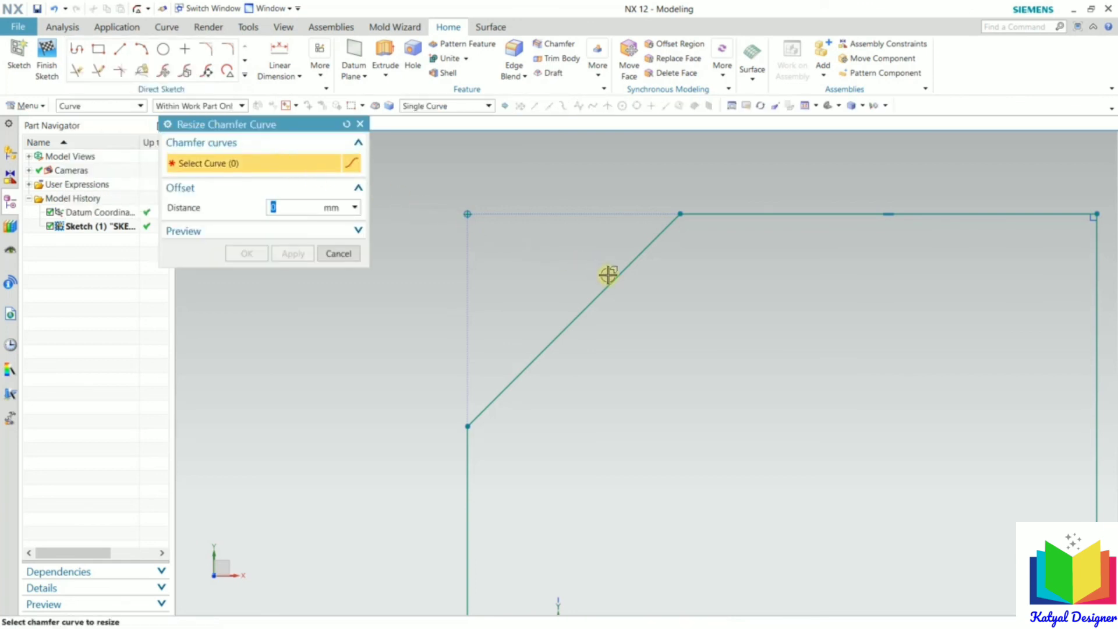
{"action": "left_click", "coordinate": [579, 313]}
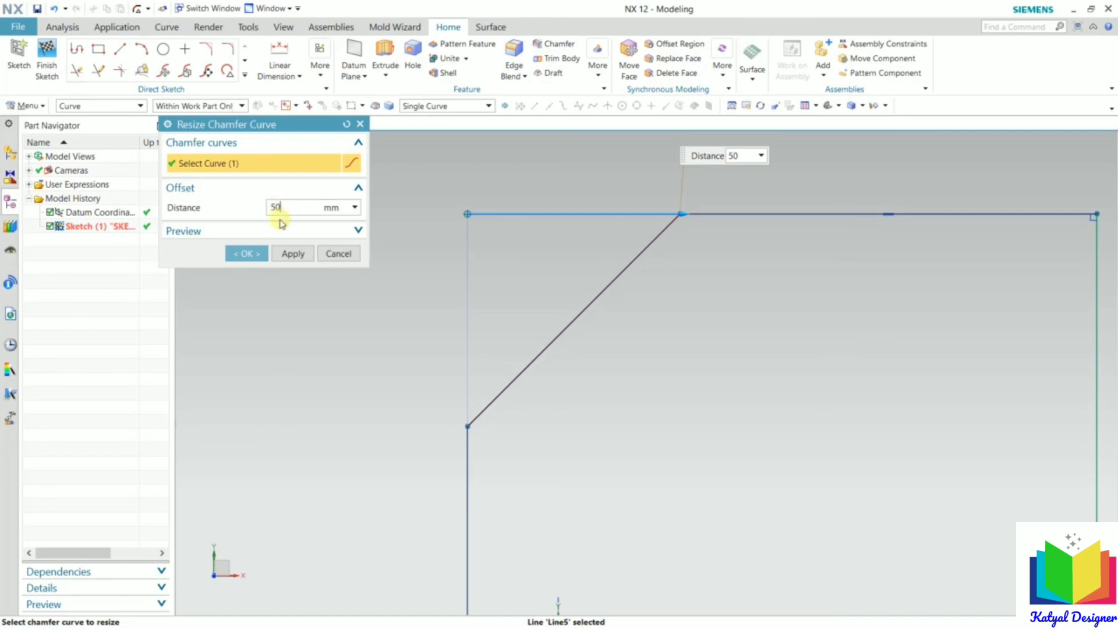
{"action": "left_click", "coordinate": [234, 253]}
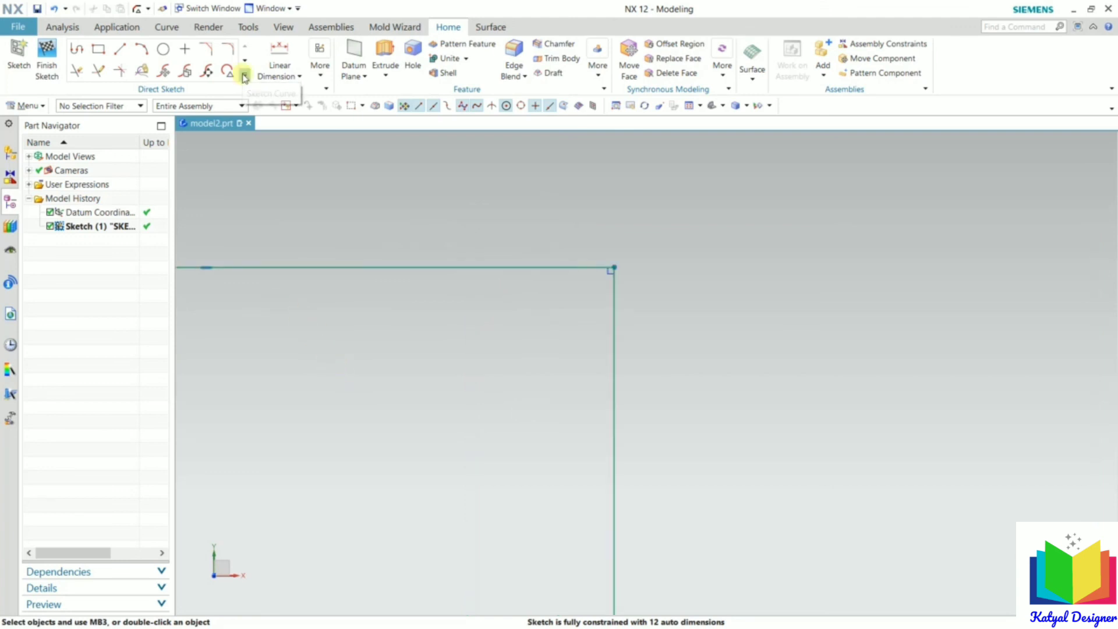
- Fillet the rectangle's upper-right corner between the top and right edges with a radius of about 54 mm
{"action": "left_click", "coordinate": [244, 76]}
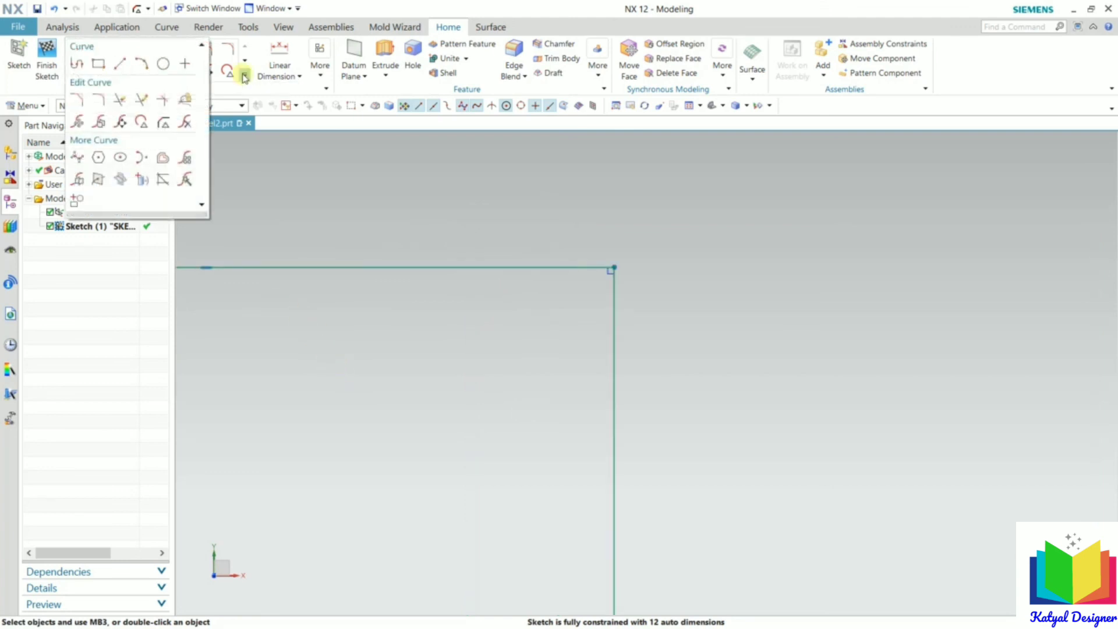
{"action": "left_click", "coordinate": [95, 103]}
{"action": "left_click", "coordinate": [506, 269]}
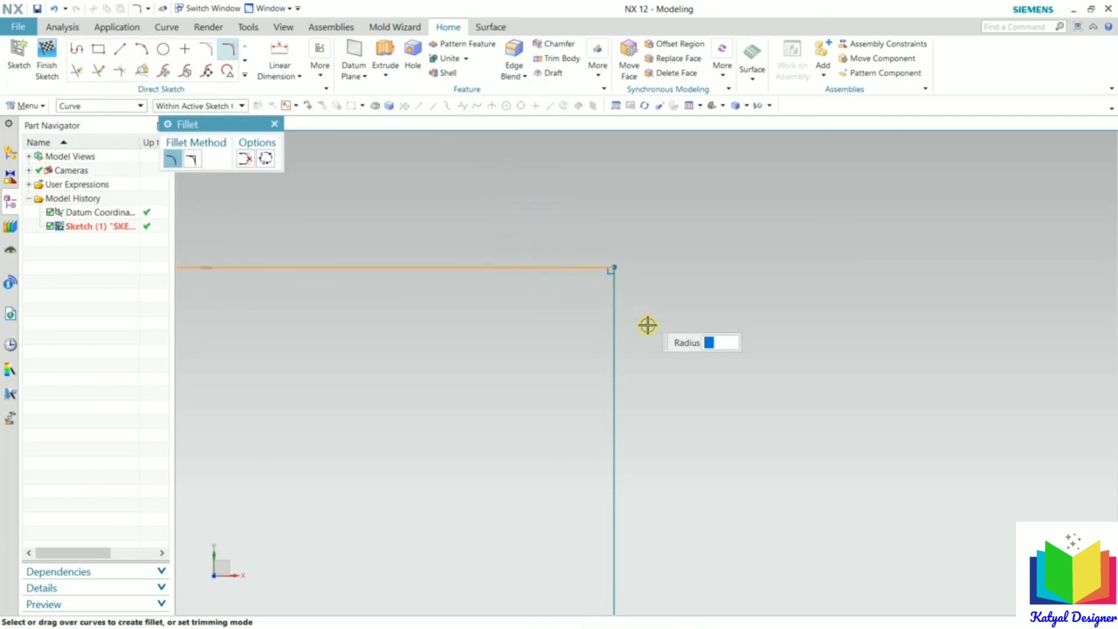
{"action": "left_click", "coordinate": [616, 351]}
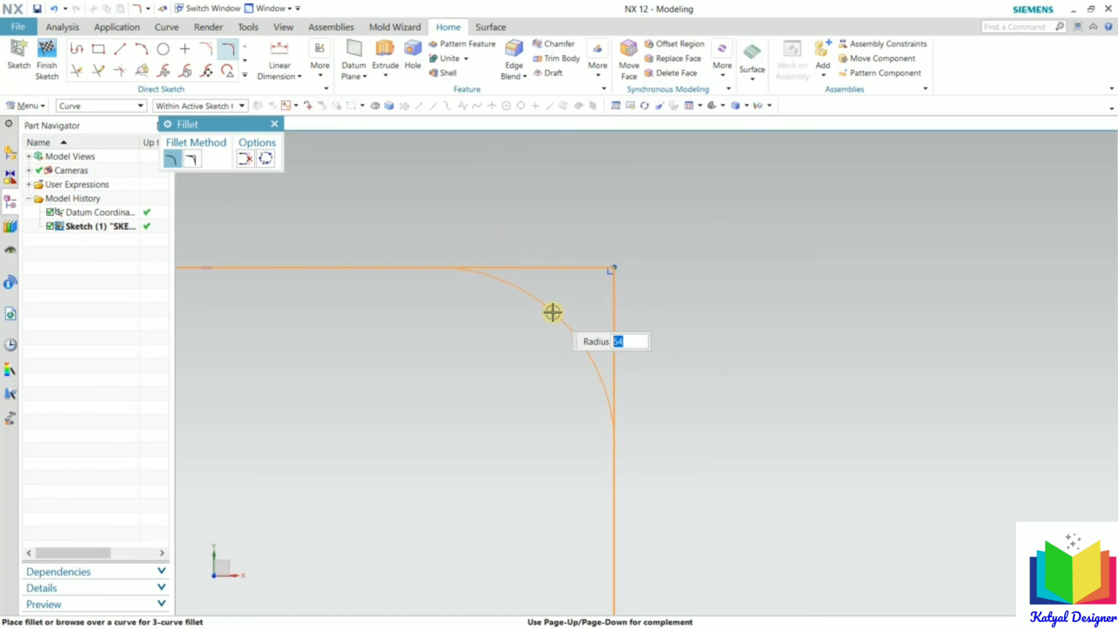
{"action": "left_click", "coordinate": [553, 312]}
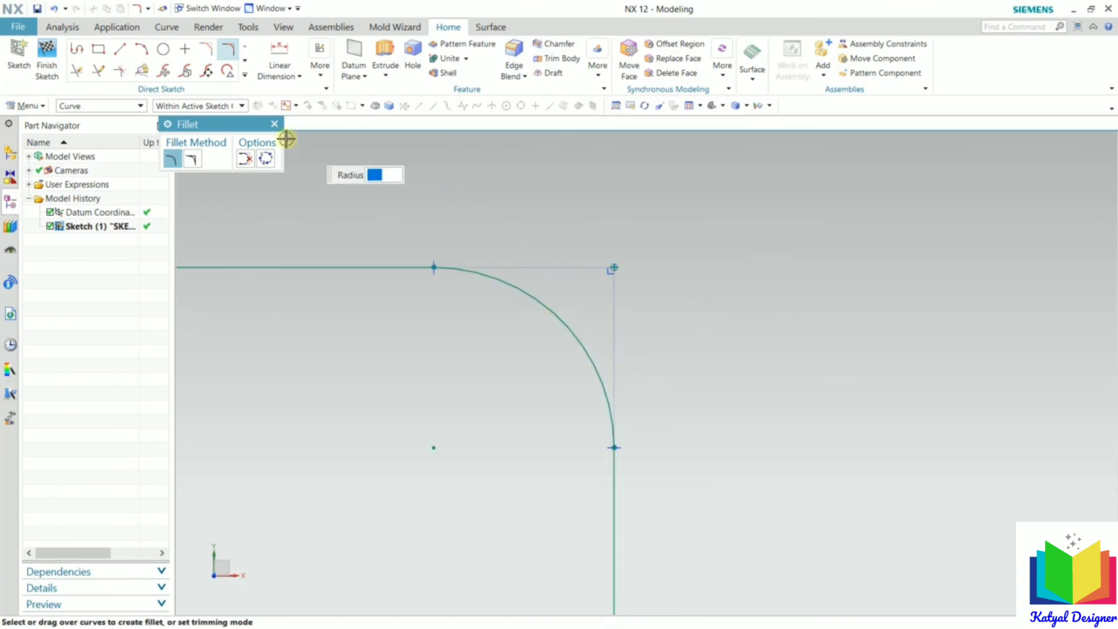
{"action": "left_click", "coordinate": [274, 123]}
- Use Resize Curve with the From Center solution to resize the upper-right fillet arc to a 96 mm diameter
{"action": "left_click", "coordinate": [244, 71]}
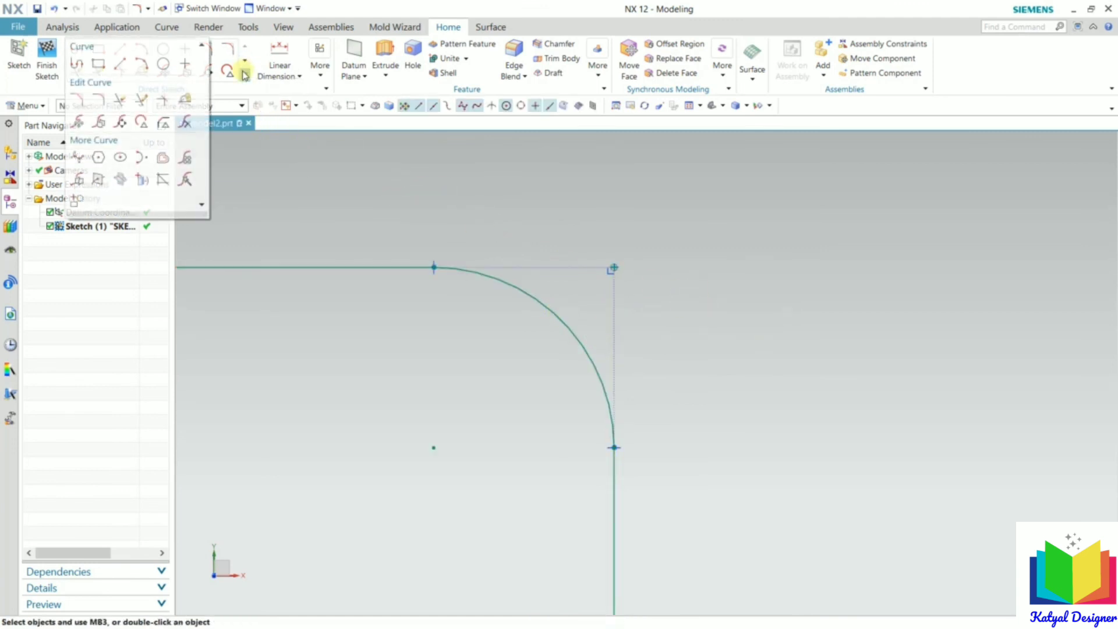
{"action": "left_click", "coordinate": [145, 124]}
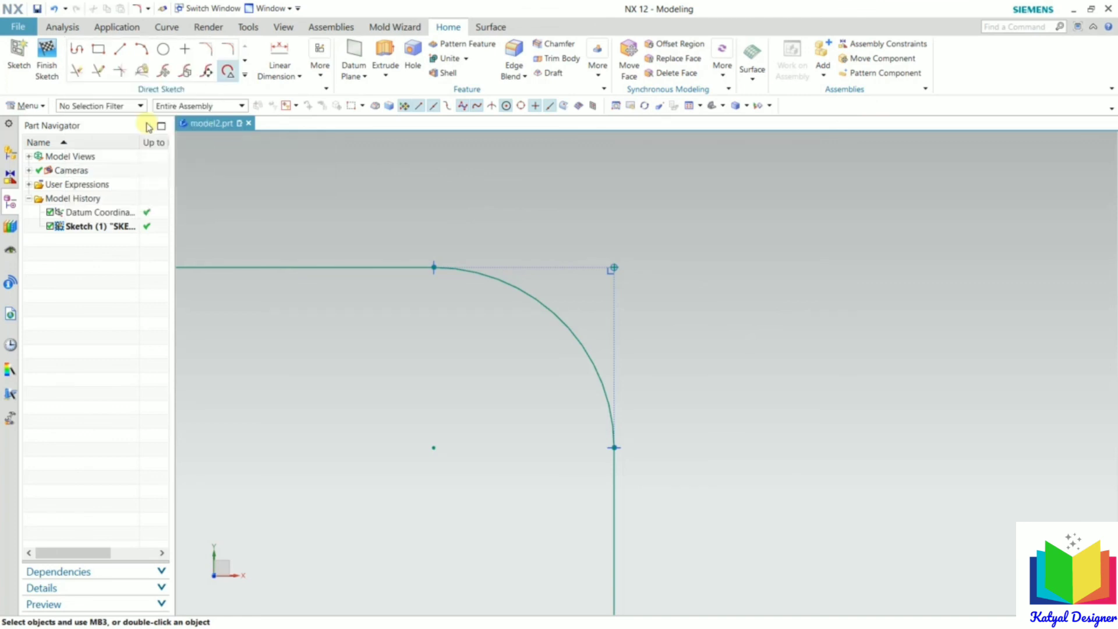
{"action": "left_click", "coordinate": [548, 310]}
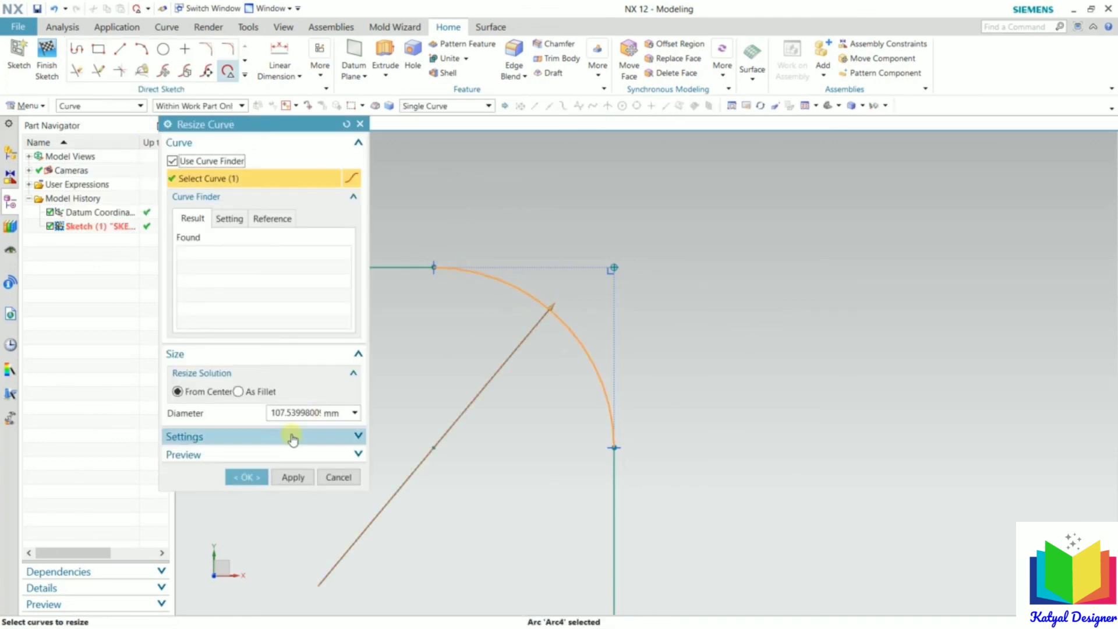
{"action": "scroll", "coordinate": [767, 338], "scroll_direction": "down", "scroll_amount": 4}
{"action": "scroll", "coordinate": [700, 342], "scroll_direction": "up", "scroll_amount": 4}
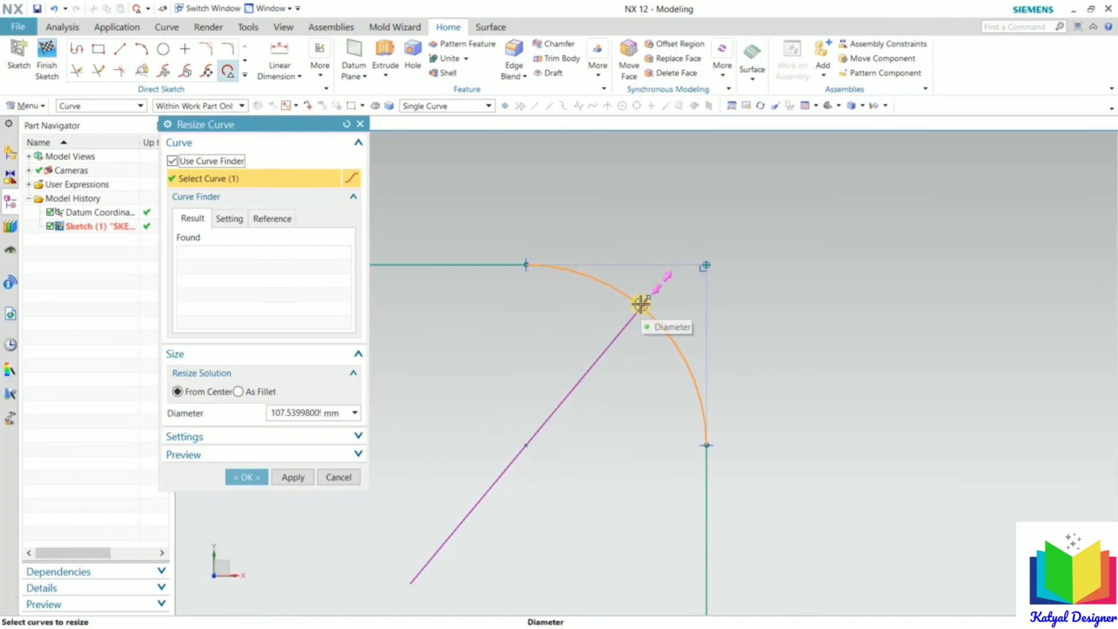
{"action": "left_click_drag", "start_coordinate": [641, 303], "coordinate": [606, 323]}
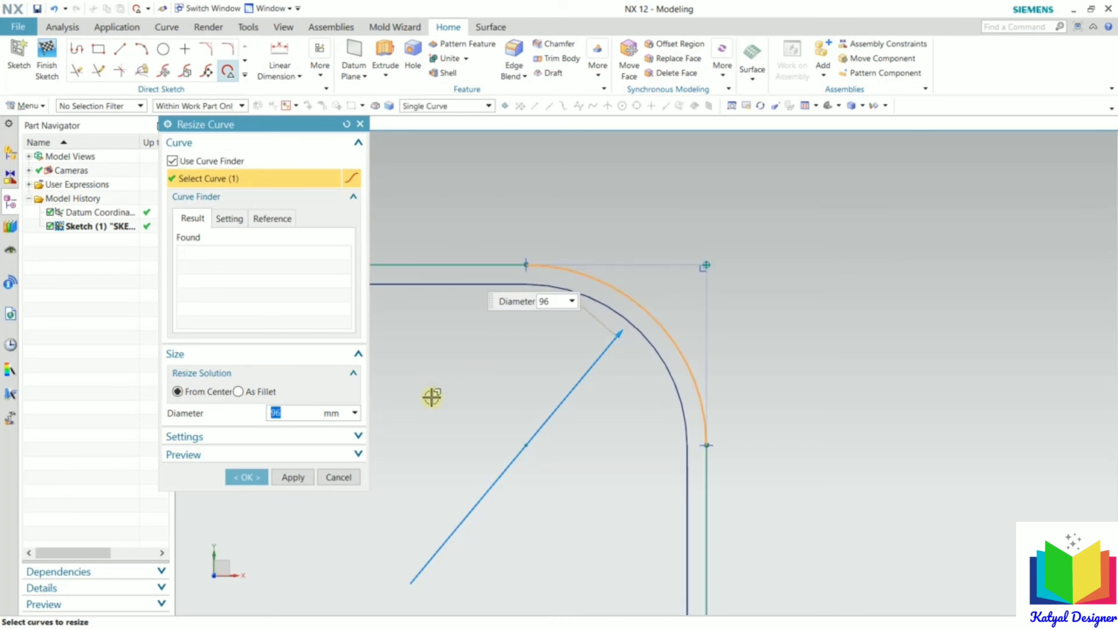
{"action": "left_click", "coordinate": [249, 479]}
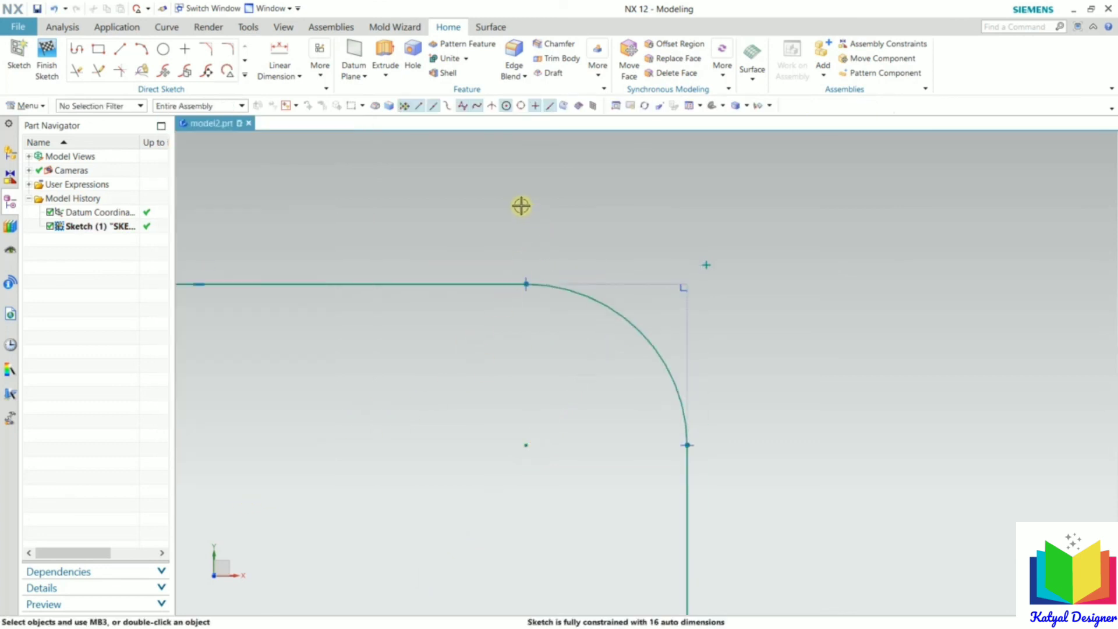
{"action": "scroll", "coordinate": [518, 204], "scroll_direction": "down", "scroll_amount": 5}
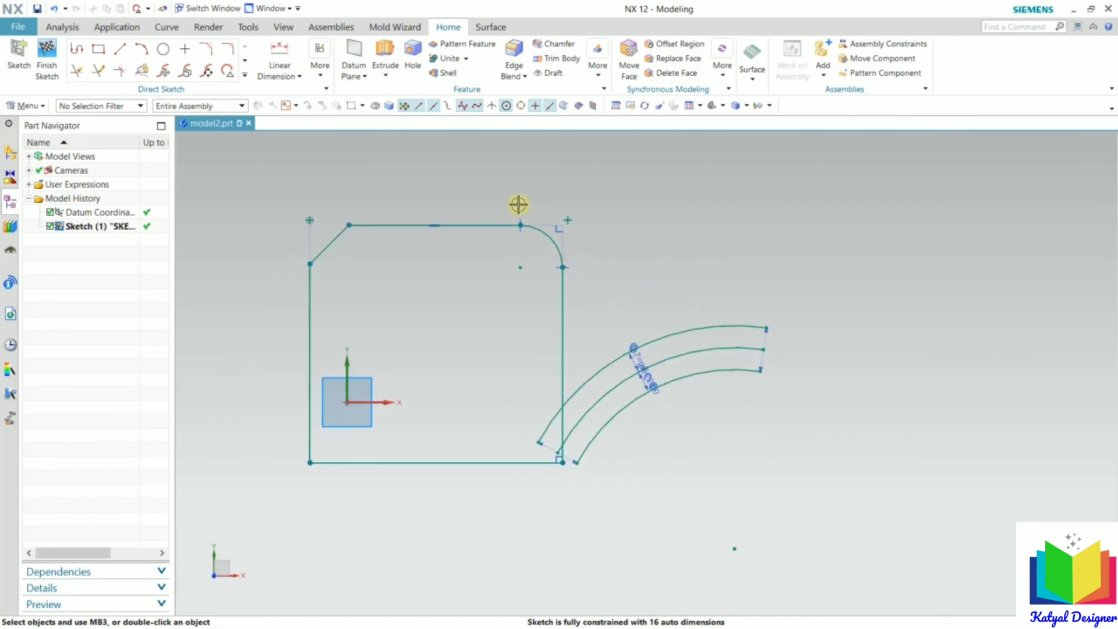